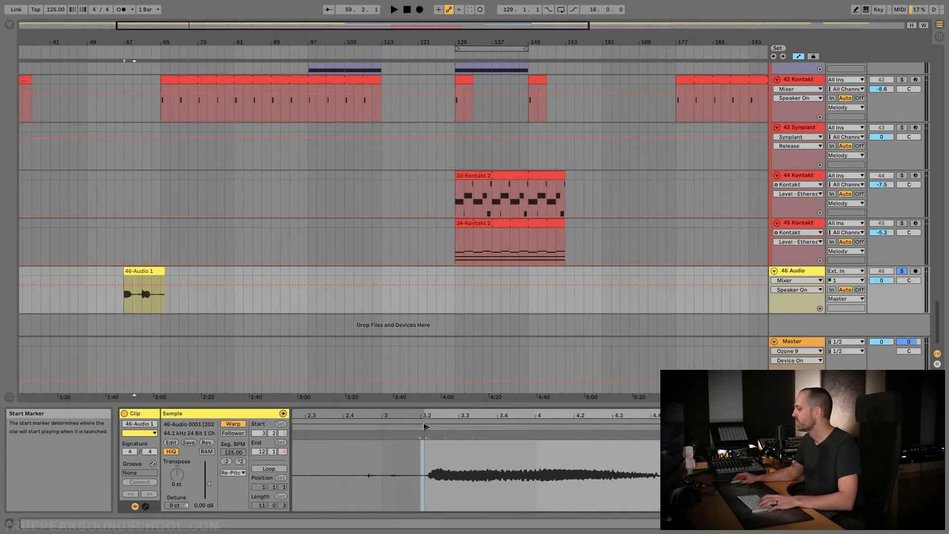
Audition the soloed vocal clip on the 46 Audio track and turn off the track's solo
{"action": "key", "text": "space"}
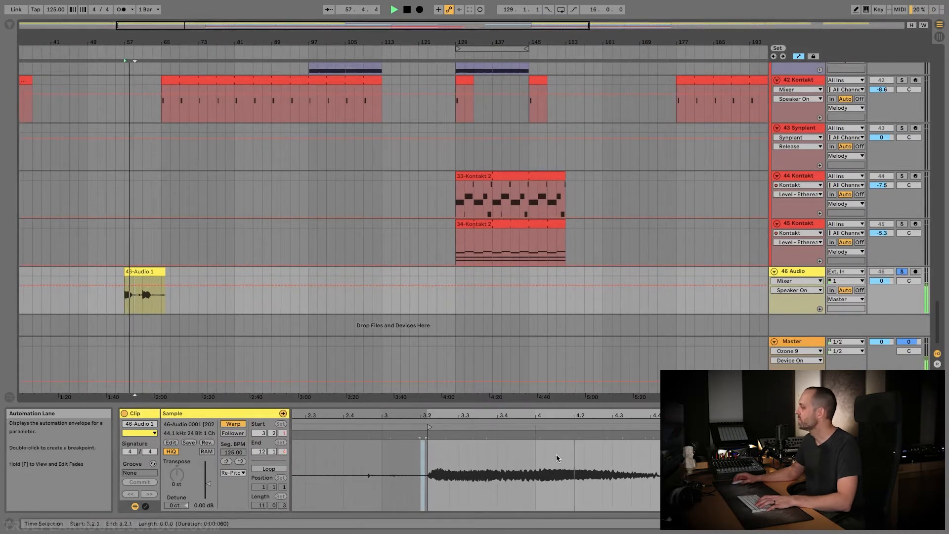
{"action": "key", "text": "space"}
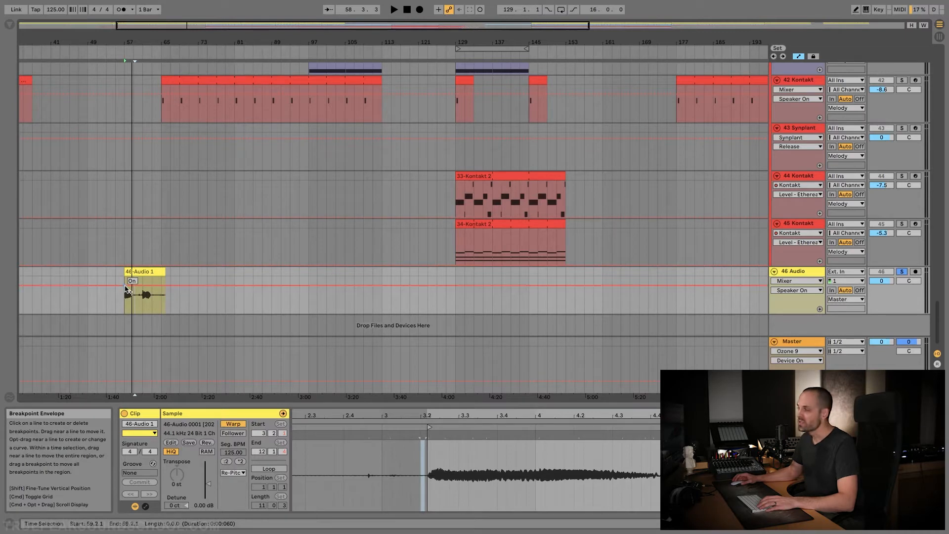
{"action": "scroll", "coordinate": [126, 291], "scroll_direction": "up", "scroll_amount": 5}
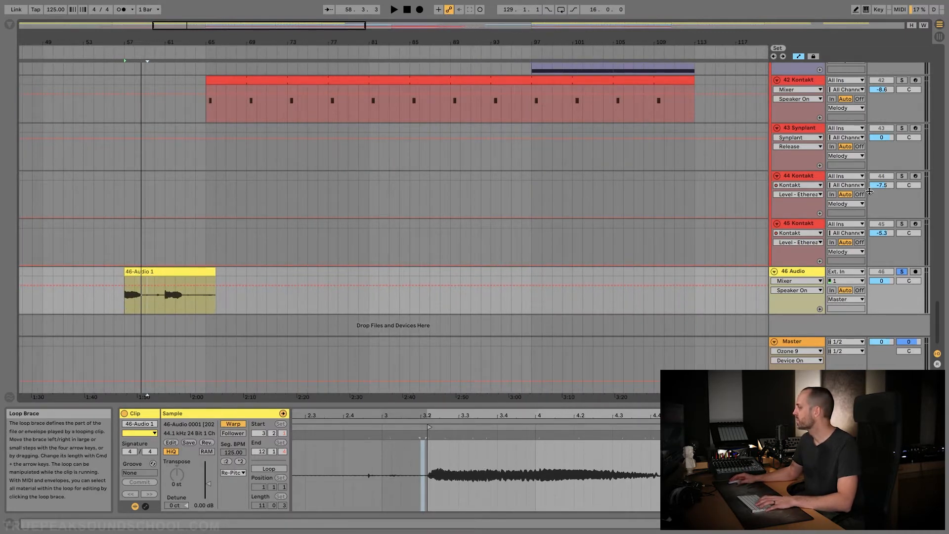
{"action": "left_click", "coordinate": [901, 272]}
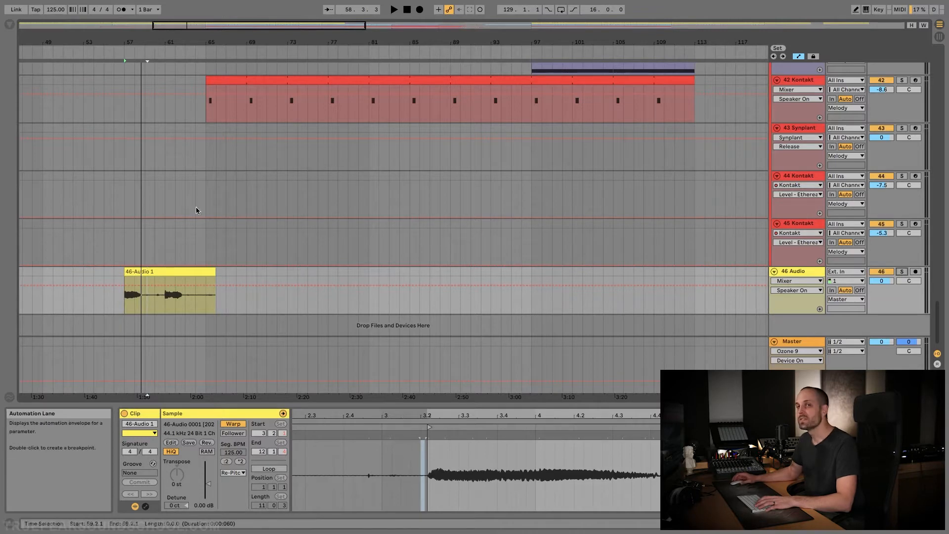
Play the 46 Audio clip from bar 57 together with the other tracks
{"action": "left_click", "coordinate": [125, 298]}
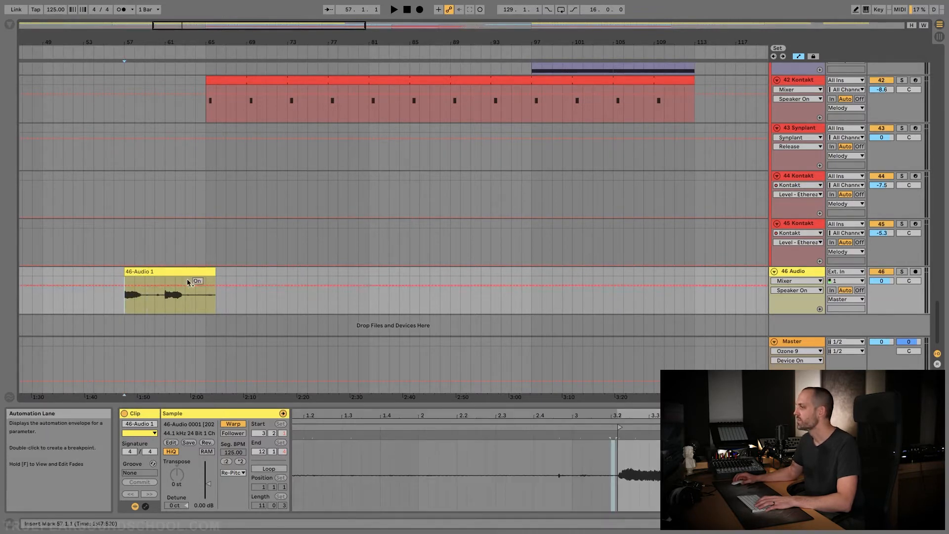
{"action": "left_click", "coordinate": [177, 271]}
{"action": "key", "text": "space"}
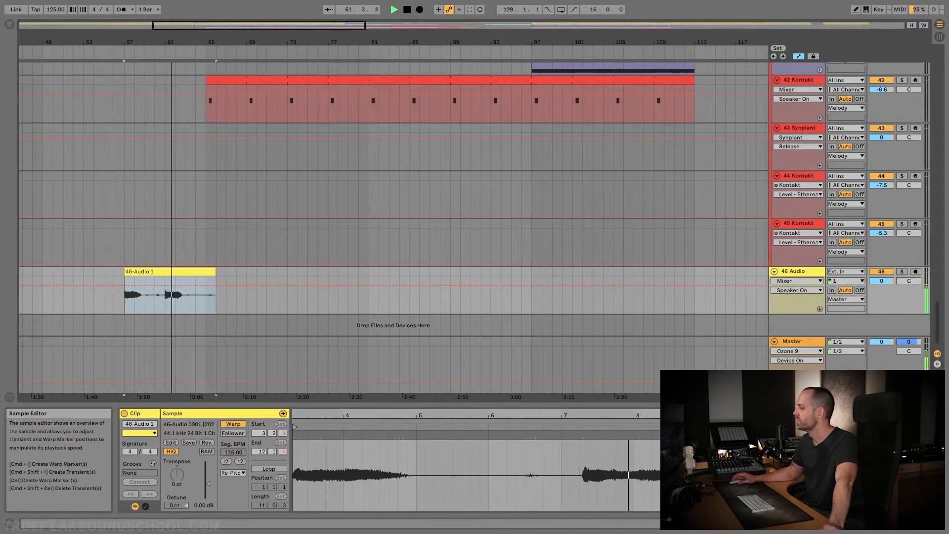
{"action": "key", "text": "space"}
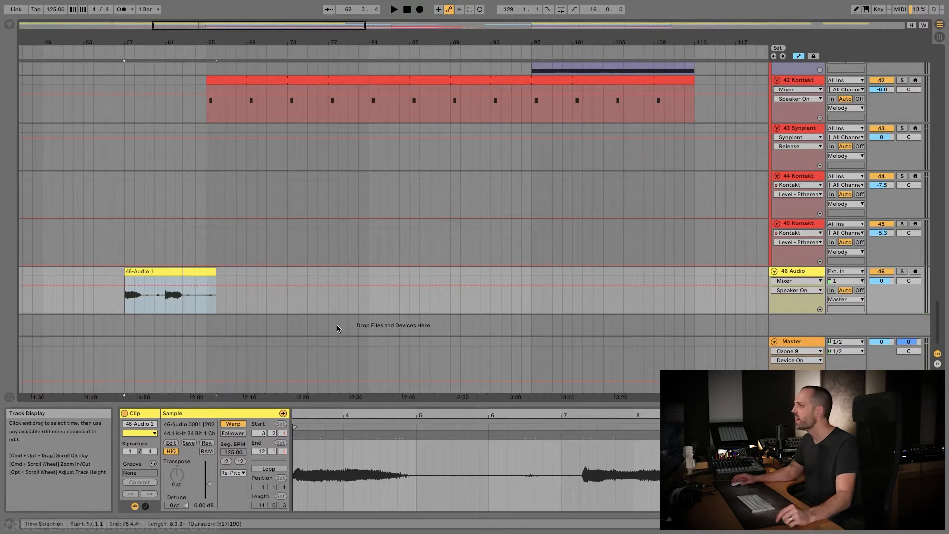
Add the Loko Verb reverb preset from the audio effects library to the 46 Audio track
{"action": "left_click", "coordinate": [11, 25]}
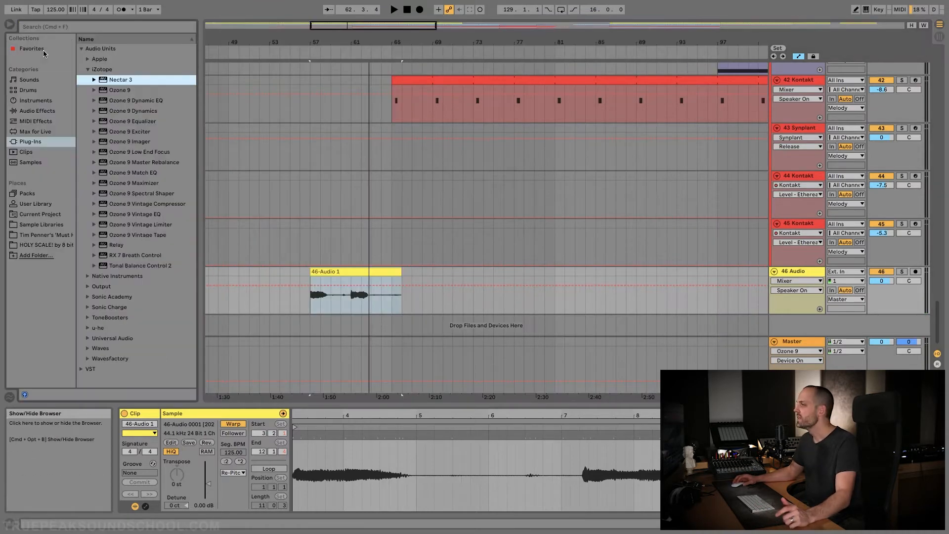
{"action": "left_click", "coordinate": [39, 111]}
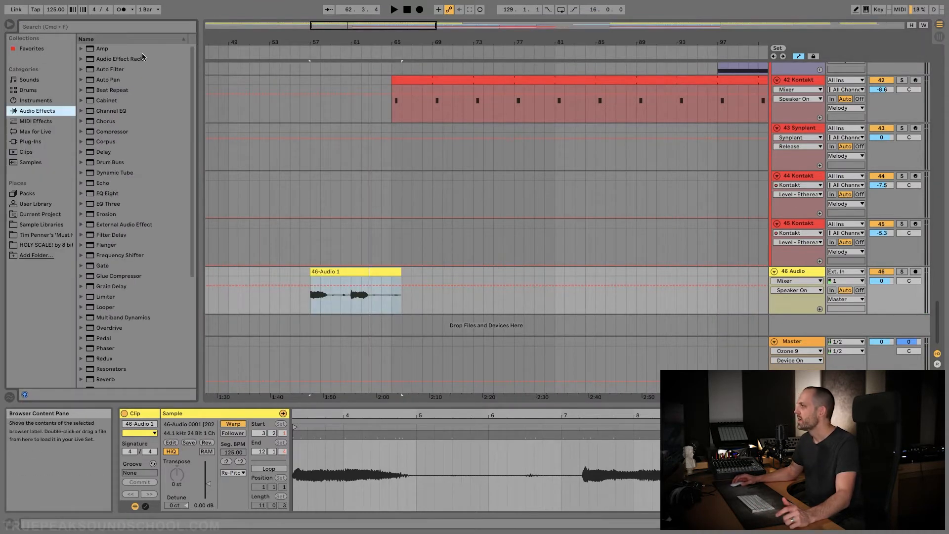
{"action": "left_click", "coordinate": [82, 60]}
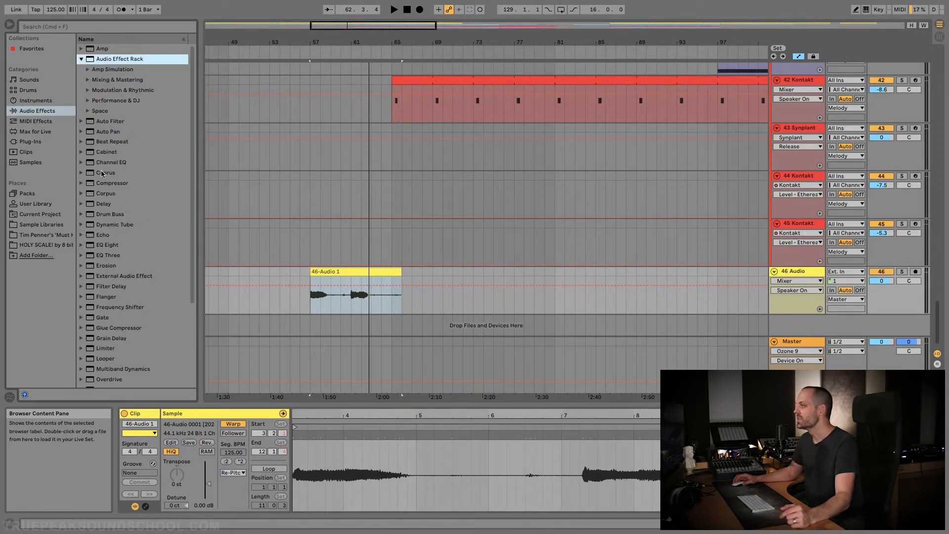
{"action": "scroll", "coordinate": [113, 232], "scroll_direction": "down", "scroll_amount": 5}
{"action": "left_click", "coordinate": [82, 321]}
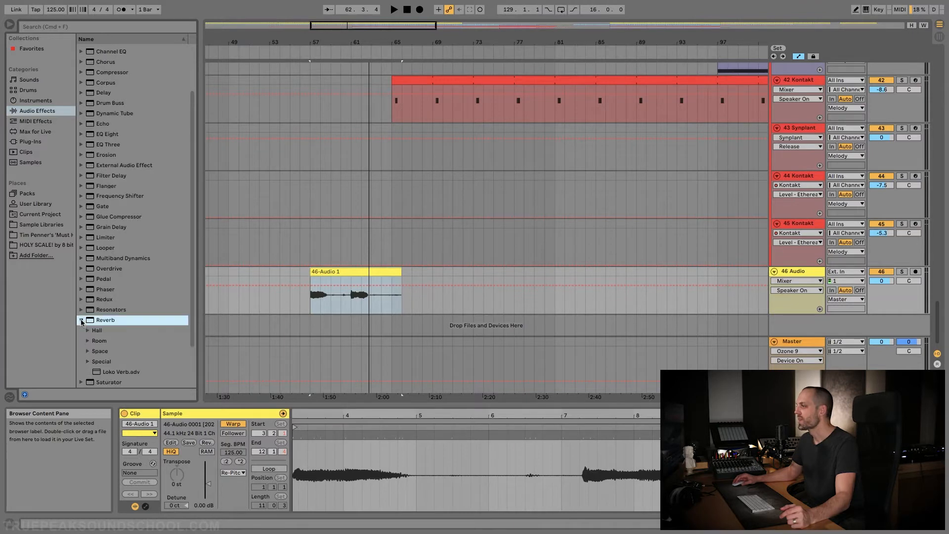
{"action": "double_click", "coordinate": [125, 372]}
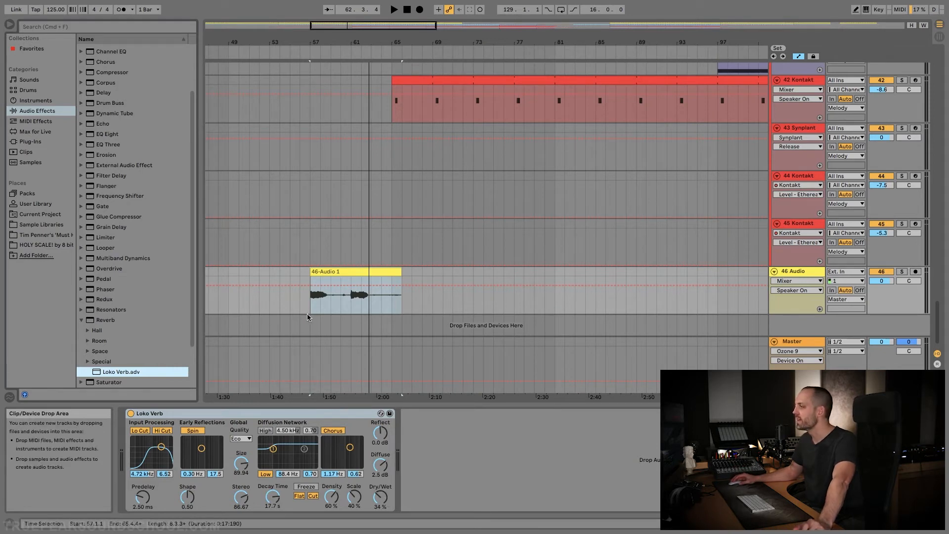
Listen to the 46 Audio clip from bar 57 with the reverb applied
{"action": "left_click", "coordinate": [309, 300]}
{"action": "key", "text": "space"}
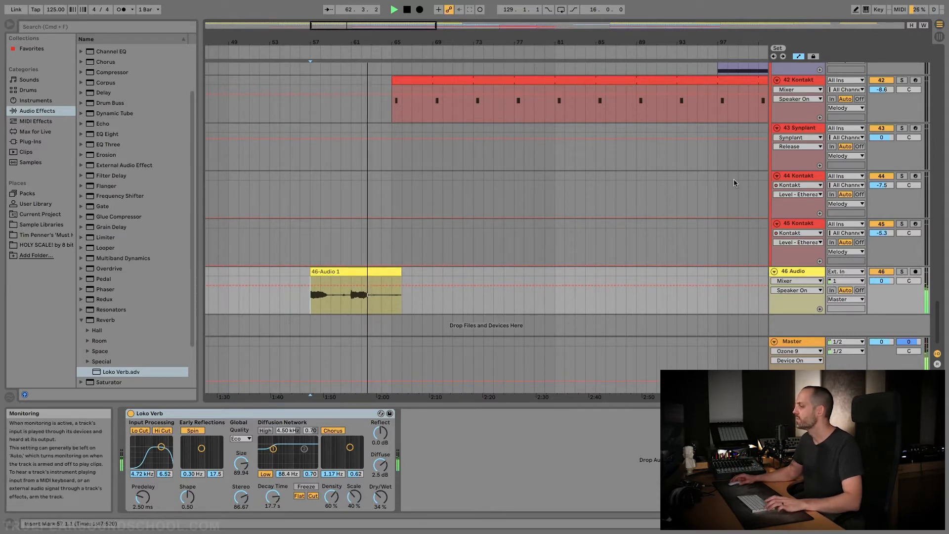
{"action": "left_click", "coordinate": [341, 271]}
{"action": "key", "text": "space"}
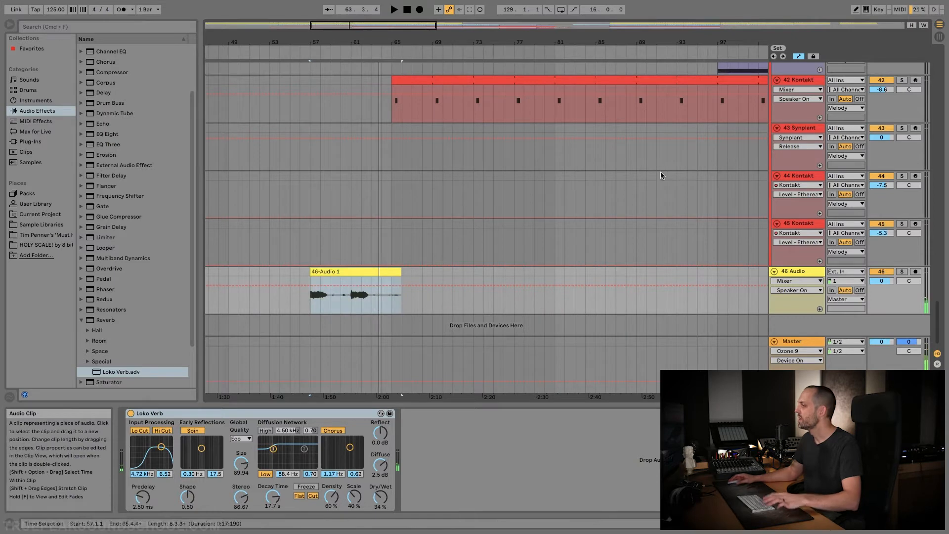
Add a Delay after Loko Verb on the 46 Audio track and audition the clip
{"action": "left_click", "coordinate": [81, 93]}
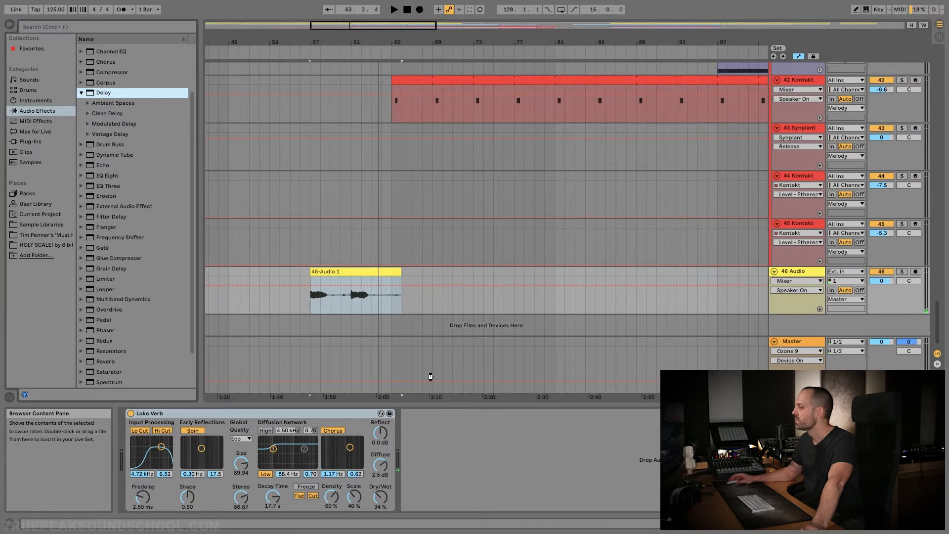
{"action": "left_click_drag", "start_coordinate": [434, 385], "coordinate": [473, 416]}
{"action": "key", "text": "space"}
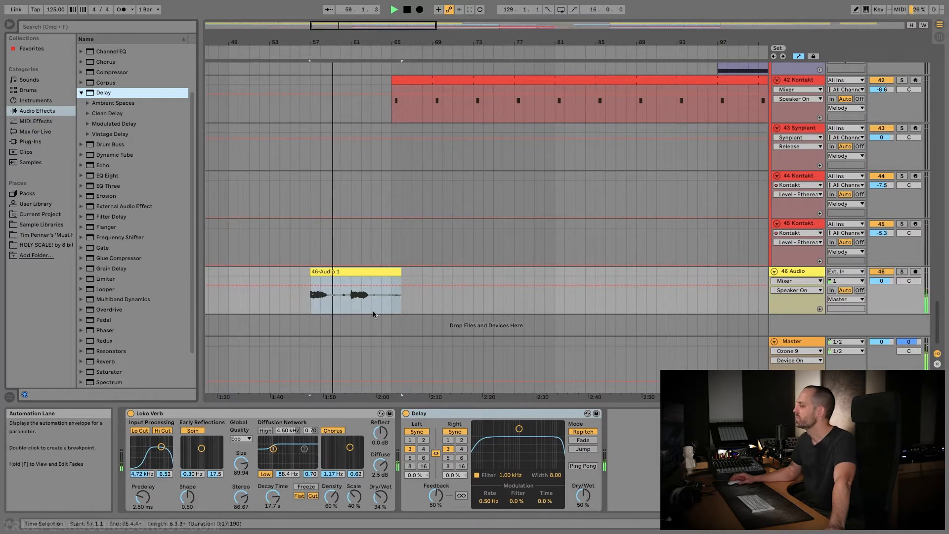
{"action": "key", "text": "space"}
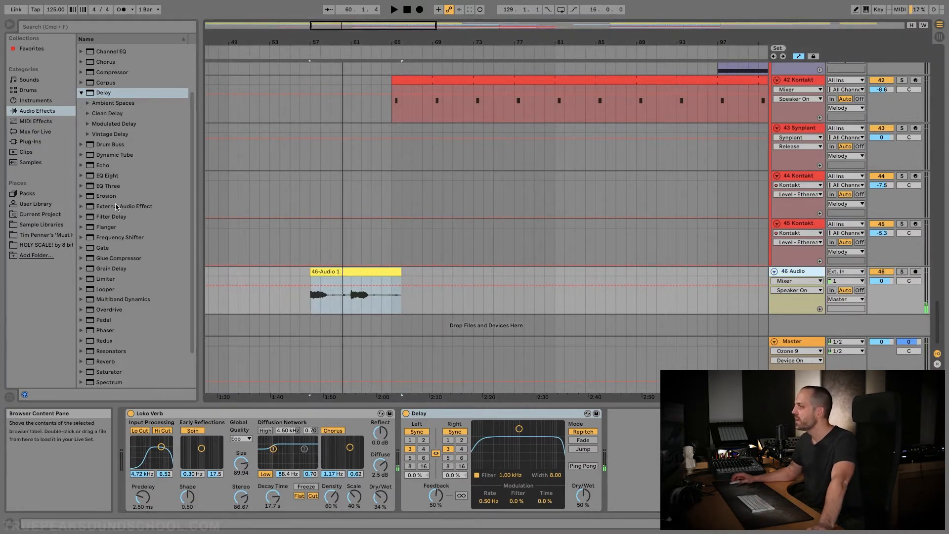
Insert EQ Eight before Loko Verb on the 46 Audio track and make band 1 a steep low cut at about 211 Hz
{"action": "double_click", "coordinate": [100, 174]}
{"action": "left_click_drag", "start_coordinate": [27, 447], "coordinate": [127, 438]}
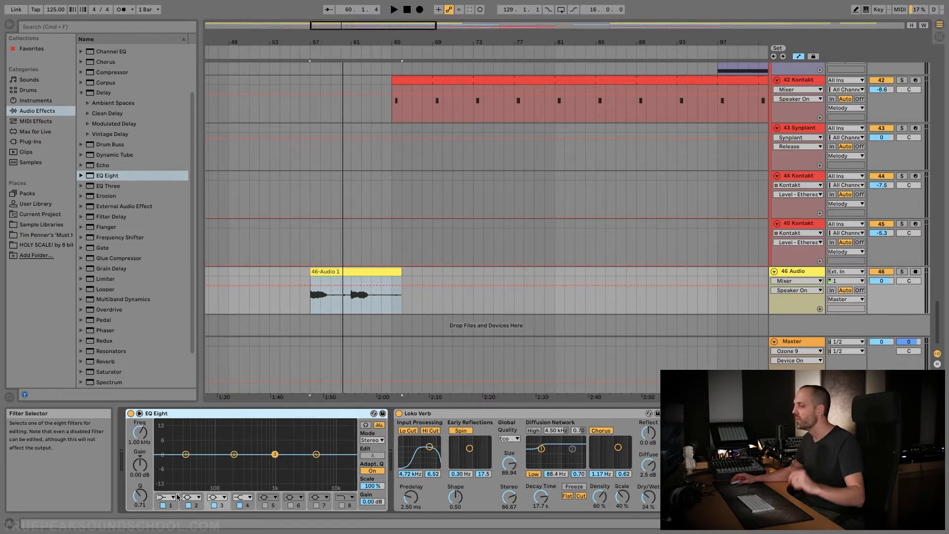
{"action": "left_click", "coordinate": [312, 298]}
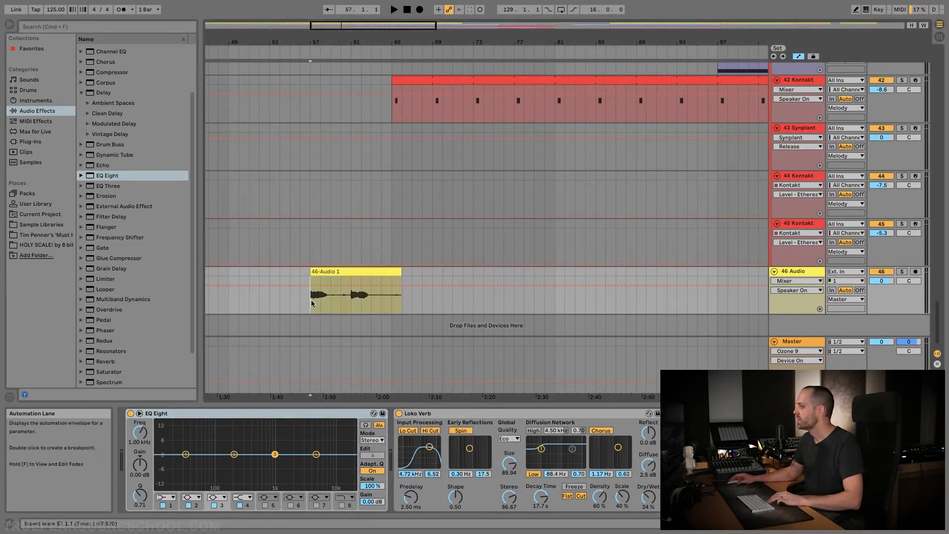
{"action": "left_click", "coordinate": [166, 496]}
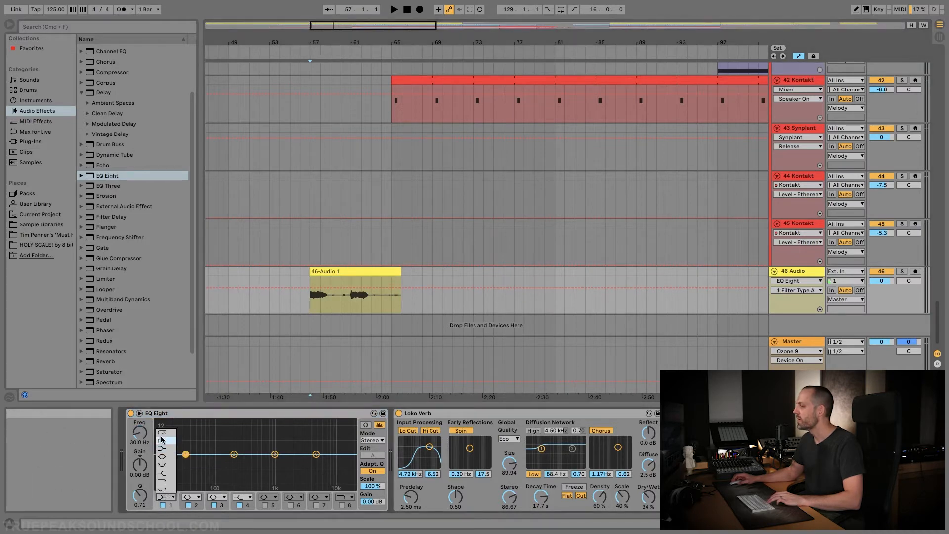
{"action": "left_click", "coordinate": [167, 431]}
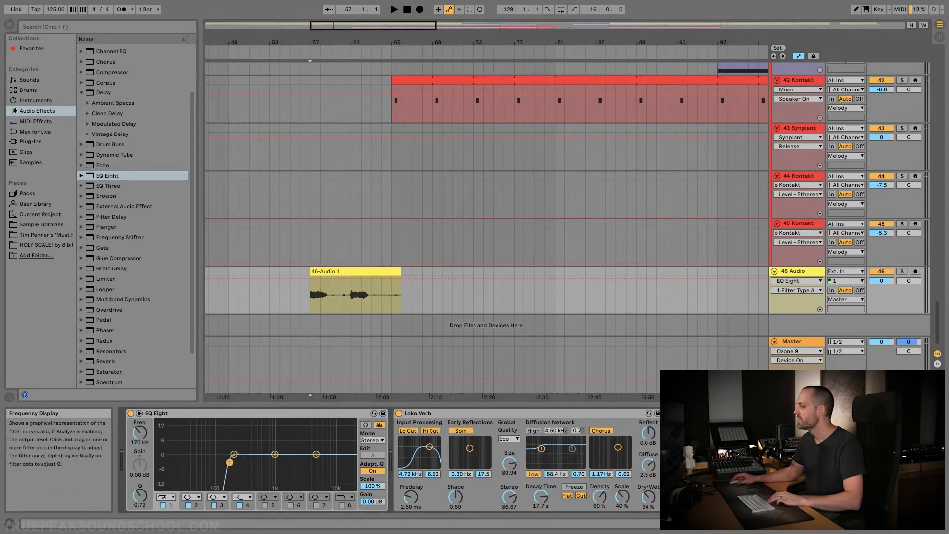
{"action": "left_click_drag", "start_coordinate": [236, 463], "coordinate": [234, 466]}
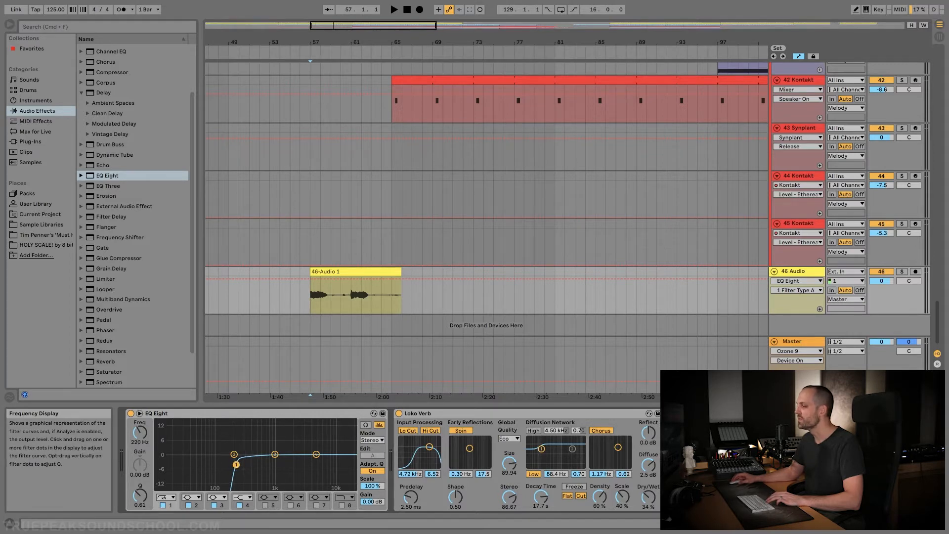
Lower the Delay's Dry/Wet amount on the 46 Audio track while playing the clip from bar 56
{"action": "left_click", "coordinate": [303, 301]}
{"action": "key", "text": "space"}
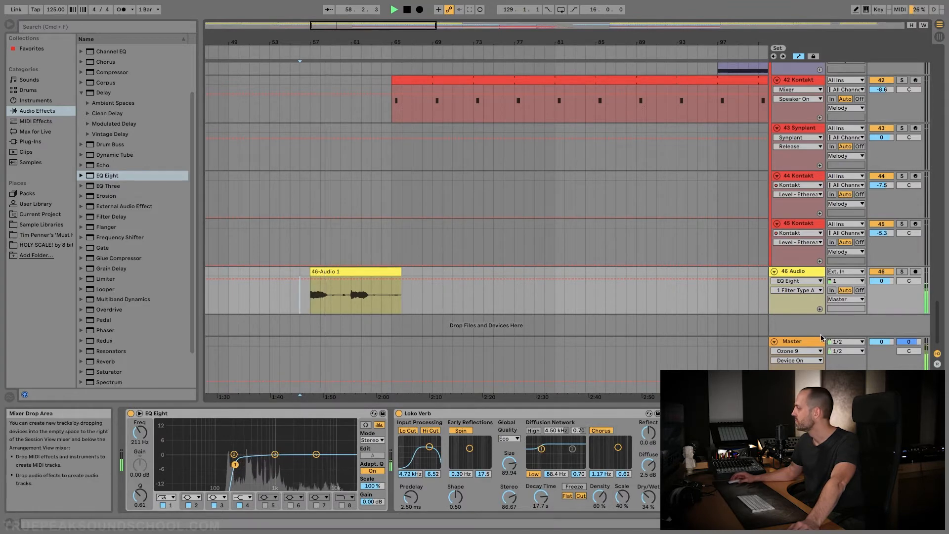
{"action": "left_click", "coordinate": [864, 494]}
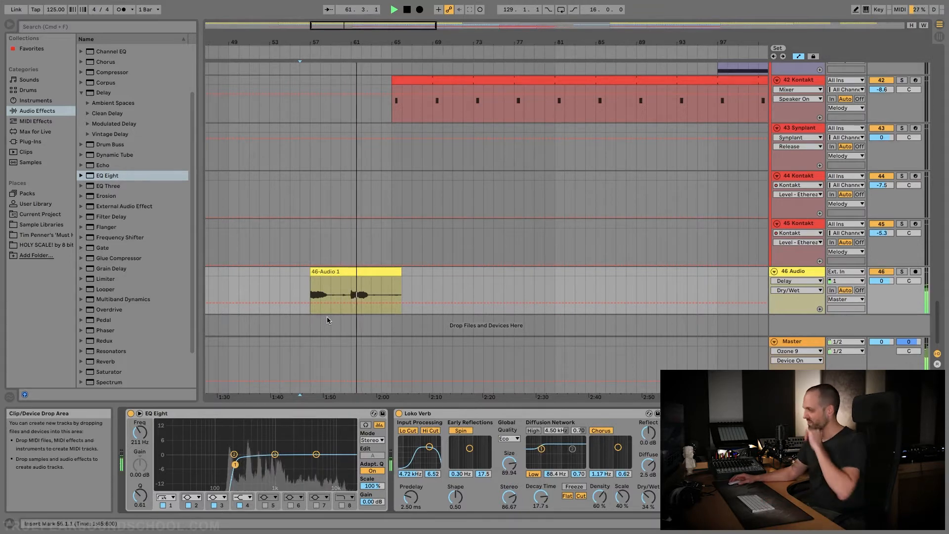
{"action": "left_click", "coordinate": [362, 271]}
{"action": "key", "text": "space"}
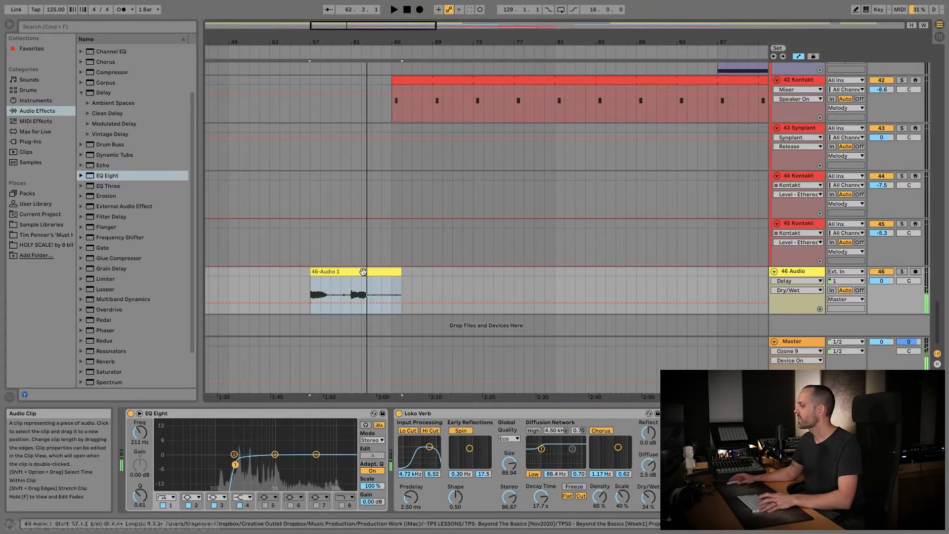
Duplicate the 46 Audio track with its clip and effects
{"action": "scroll", "coordinate": [402, 274], "scroll_direction": "left", "scroll_amount": 5}
{"action": "scroll", "coordinate": [402, 273], "scroll_direction": "left", "scroll_amount": 1}
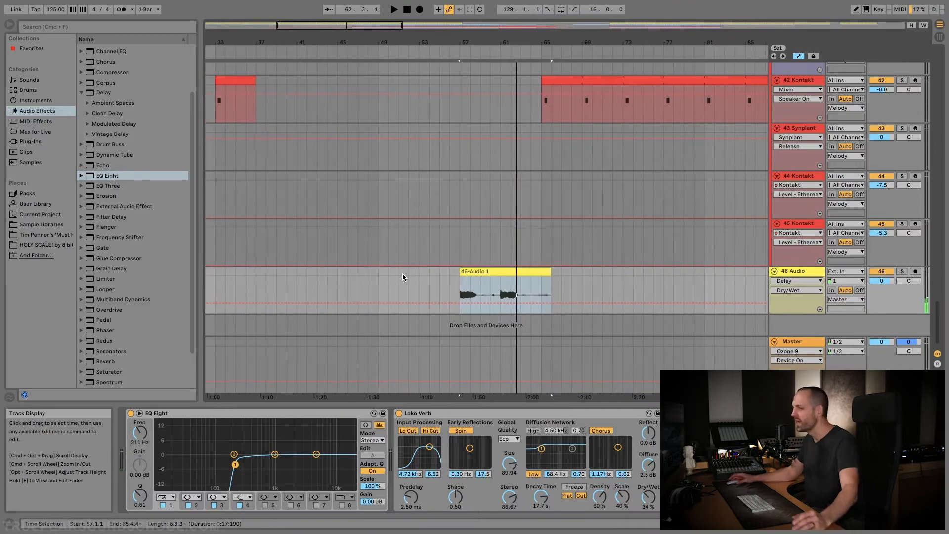
{"action": "scroll", "coordinate": [430, 275], "scroll_direction": "down", "scroll_amount": 1}
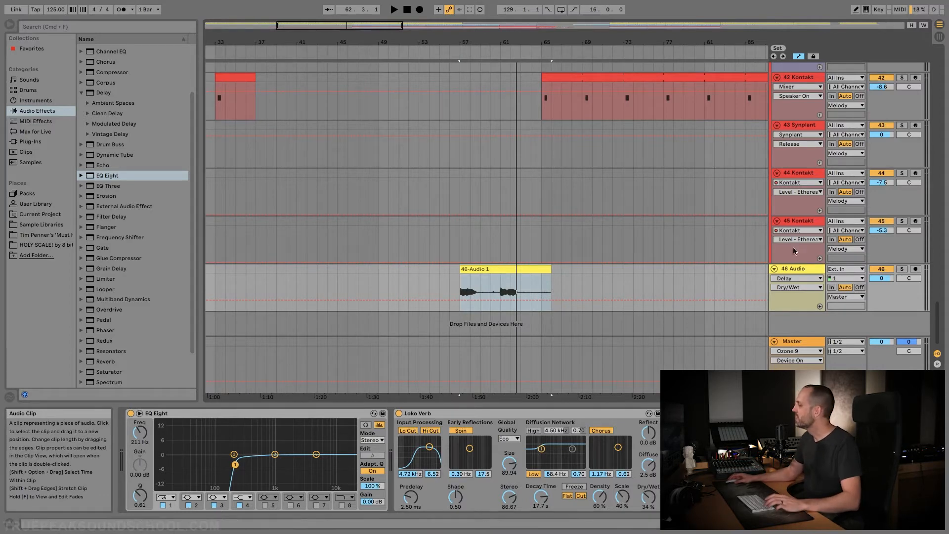
{"action": "right_click", "coordinate": [804, 275]}
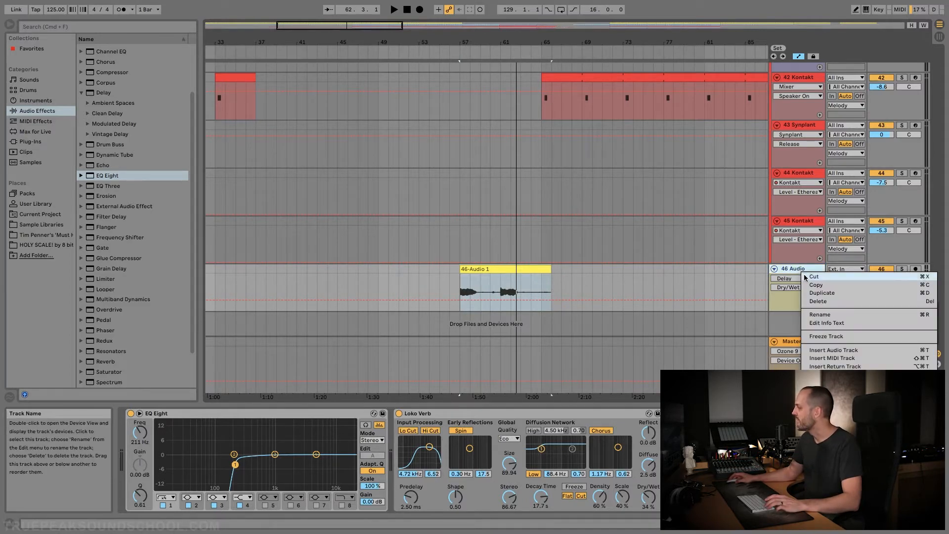
{"action": "left_click", "coordinate": [826, 292]}
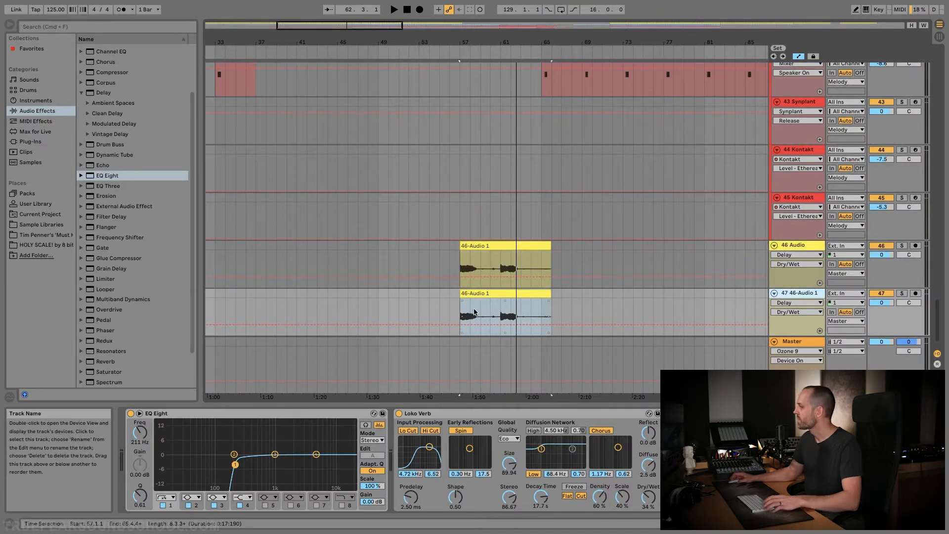
Shift the clip on the duplicated track about 30 ms later than the original clip
{"action": "scroll", "coordinate": [462, 313], "scroll_direction": "up", "scroll_amount": 10}
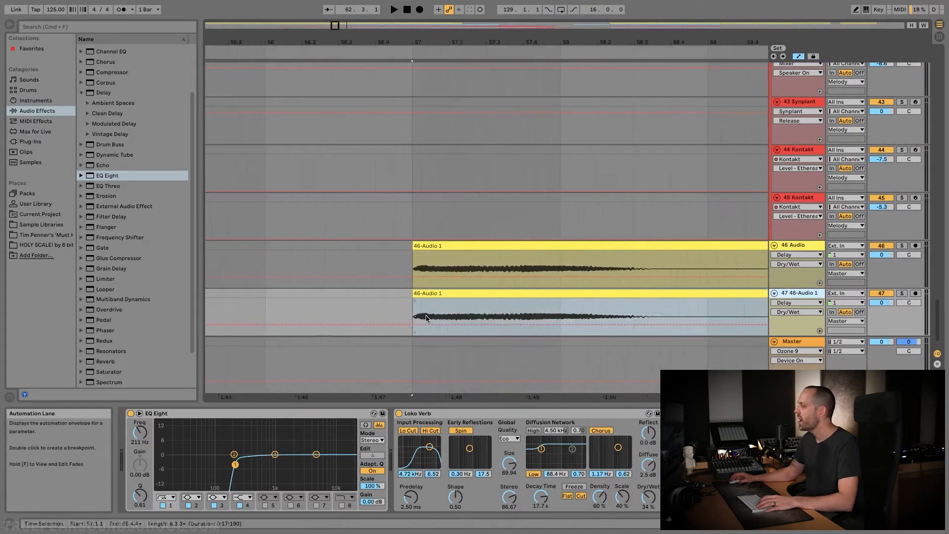
{"action": "scroll", "coordinate": [404, 314], "scroll_direction": "up", "scroll_amount": 6}
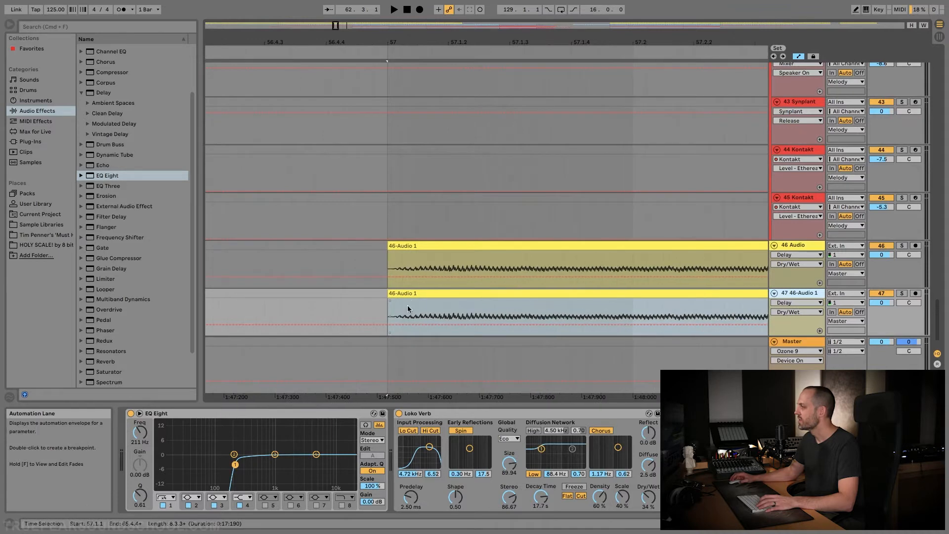
{"action": "left_click_drag", "start_coordinate": [414, 294], "coordinate": [423, 296]}
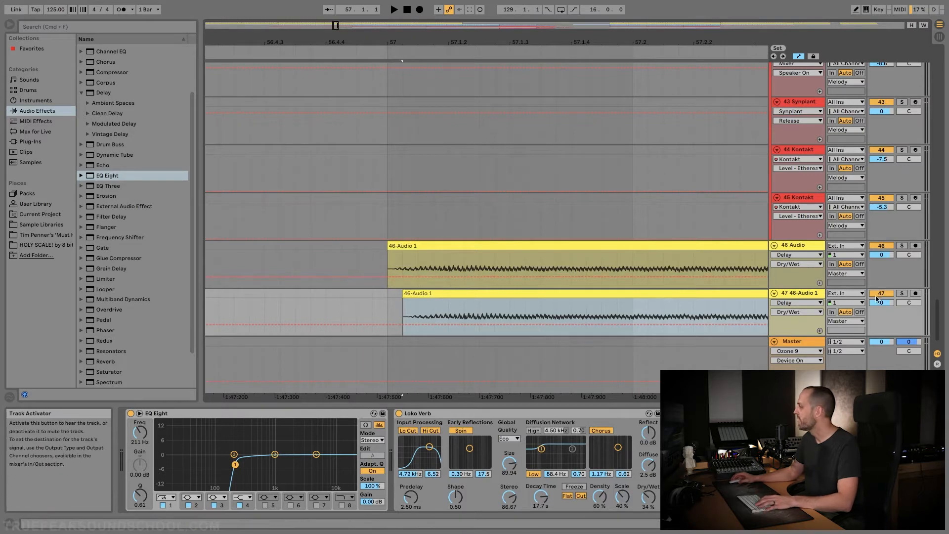
Duplicate track 47 and shift the new copy's clip about 30 ms earlier than the original clip on track 46
{"action": "right_click", "coordinate": [805, 293]}
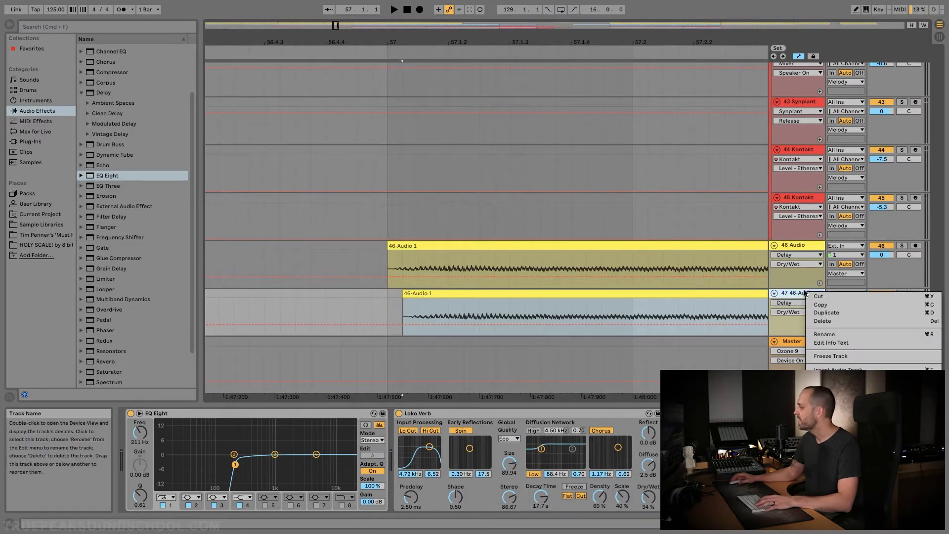
{"action": "left_click", "coordinate": [825, 312]}
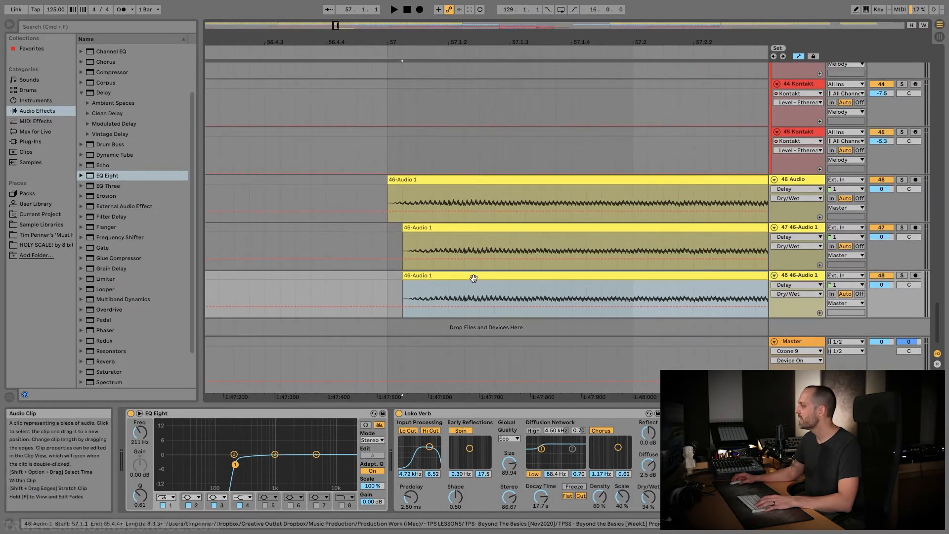
{"action": "left_click_drag", "start_coordinate": [452, 278], "coordinate": [448, 280]}
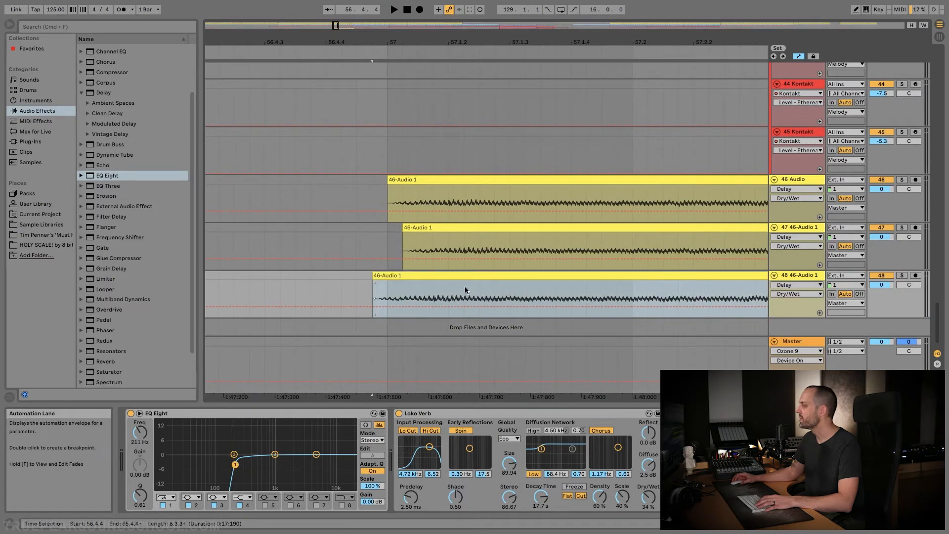
Pan track 47 to 46R and track 48 to 44L
{"action": "left_click", "coordinate": [810, 227]}
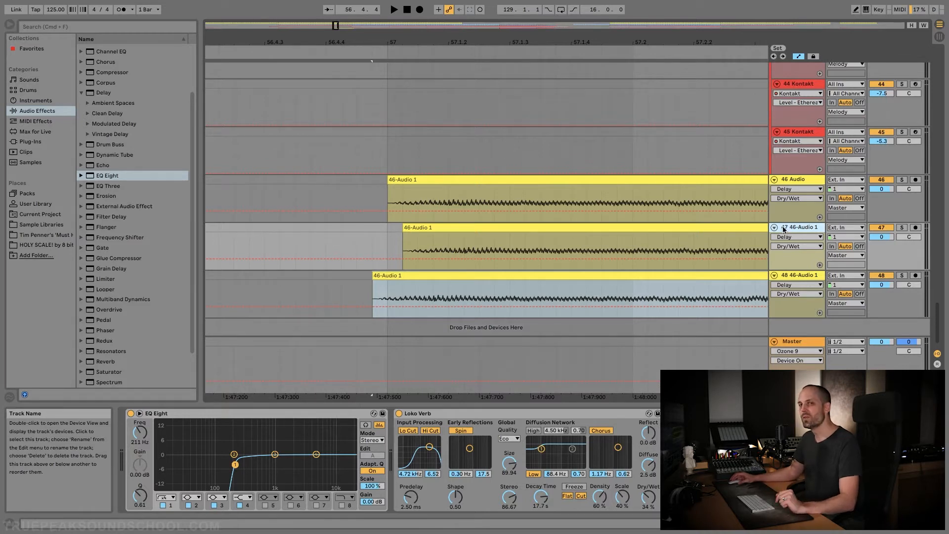
{"action": "left_click", "coordinate": [910, 238]}
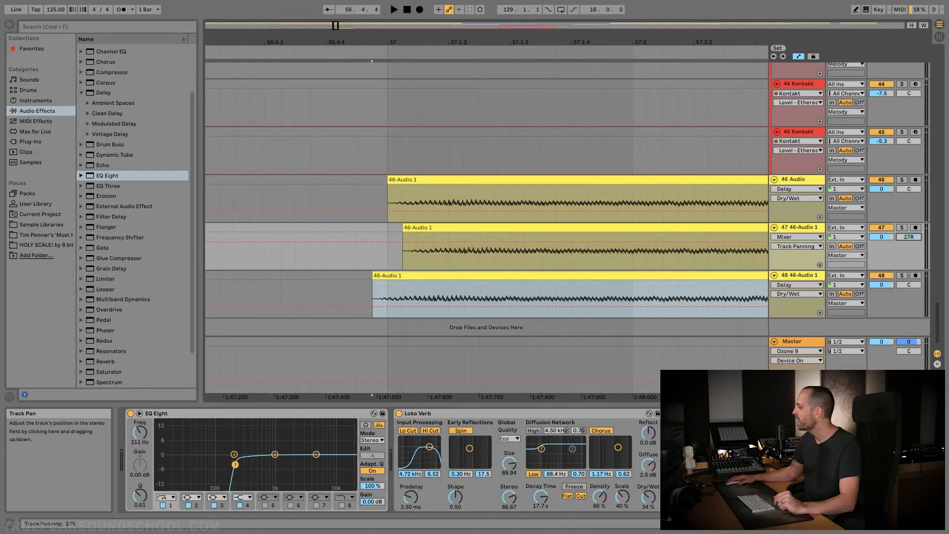
{"action": "left_click_drag", "start_coordinate": [909, 285], "coordinate": [909, 306]}
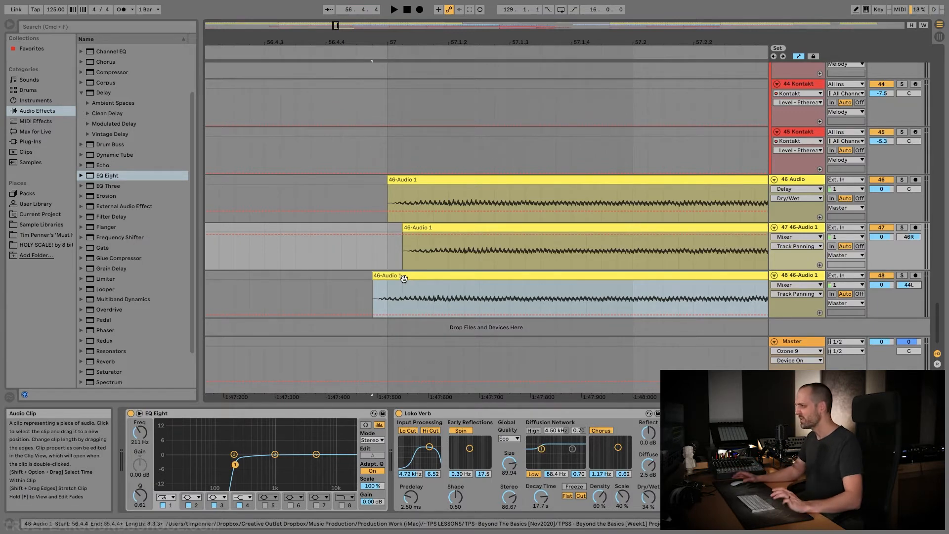
Play the original vocal with its two panned copies from just before bar 57
{"action": "left_click", "coordinate": [363, 228]}
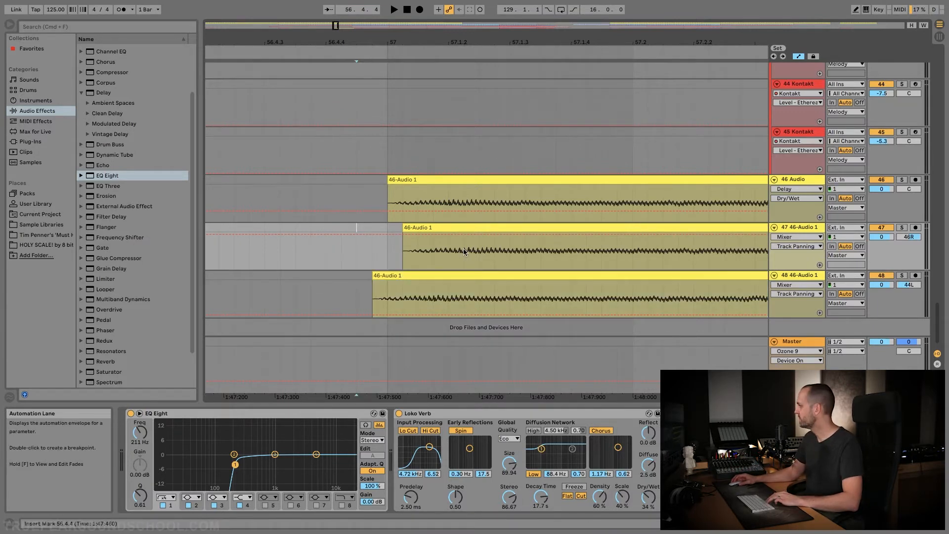
{"action": "key", "text": "space"}
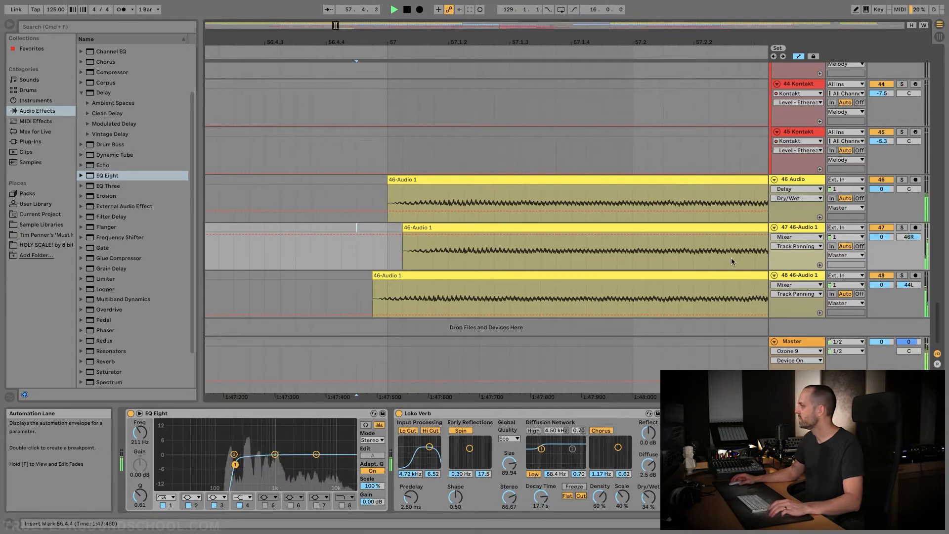
{"action": "key", "text": "space"}
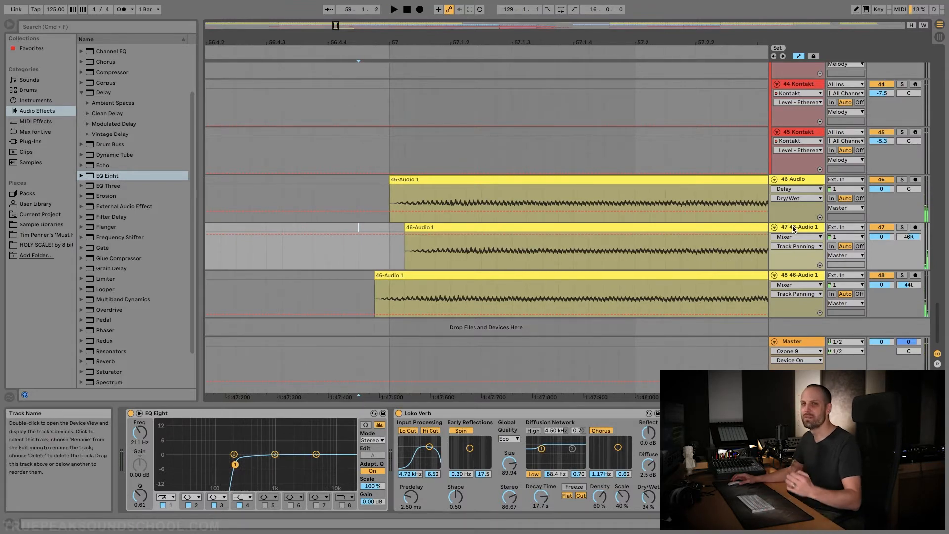
Load the Portal audio unit by Output onto track 47
{"action": "left_click", "coordinate": [805, 229]}
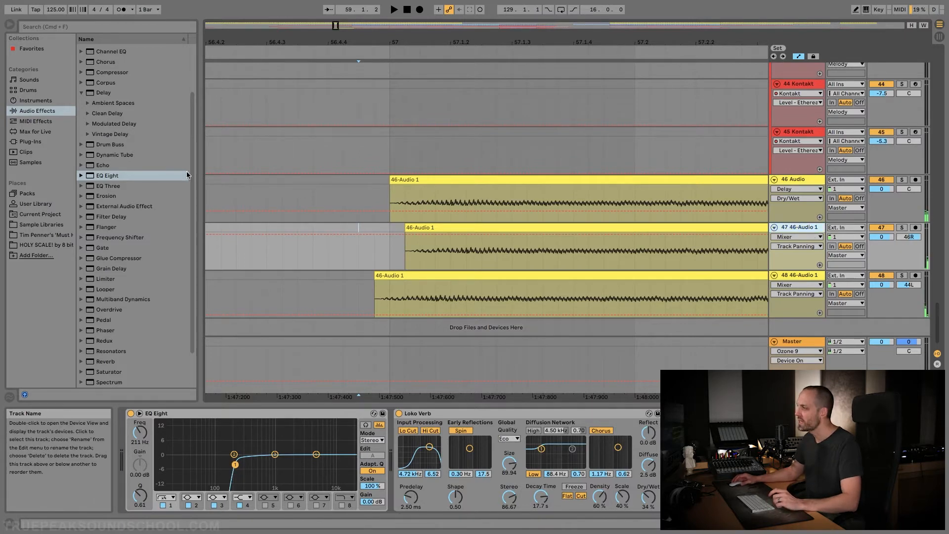
{"action": "left_click", "coordinate": [31, 142]}
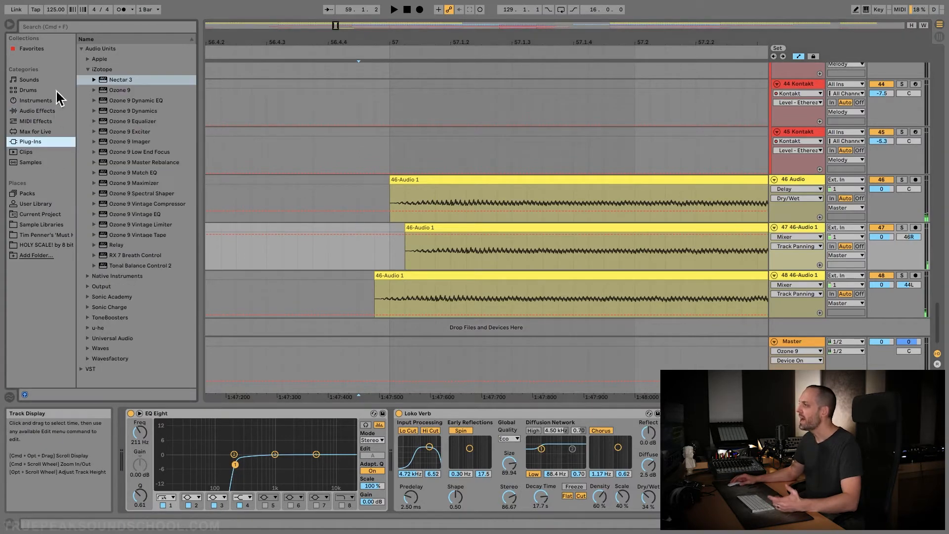
{"action": "left_click", "coordinate": [88, 70]}
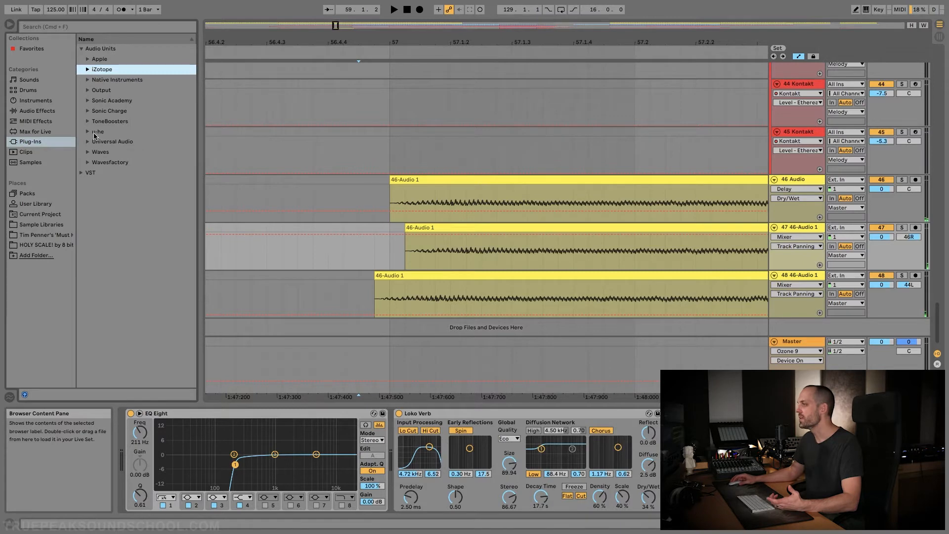
{"action": "left_click", "coordinate": [88, 90]}
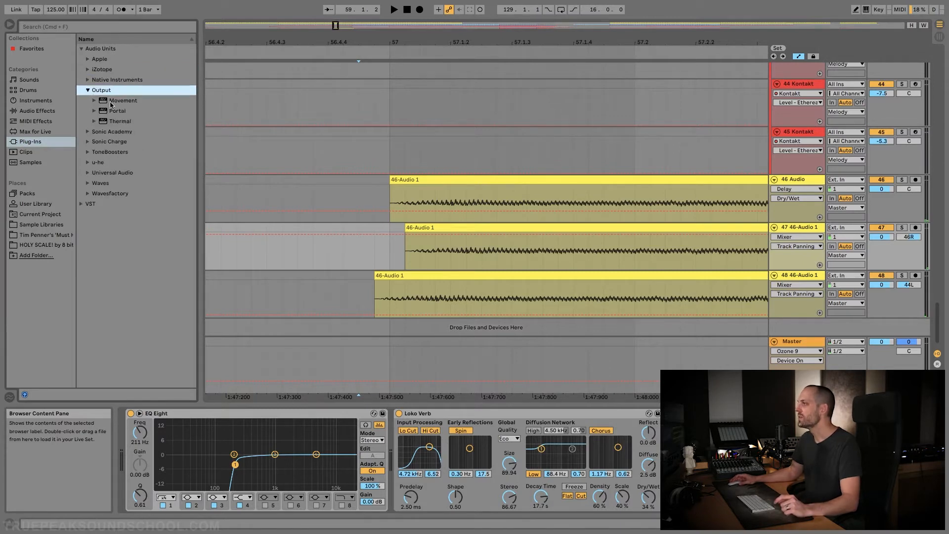
{"action": "left_click", "coordinate": [119, 112]}
{"action": "key", "text": "Return"}
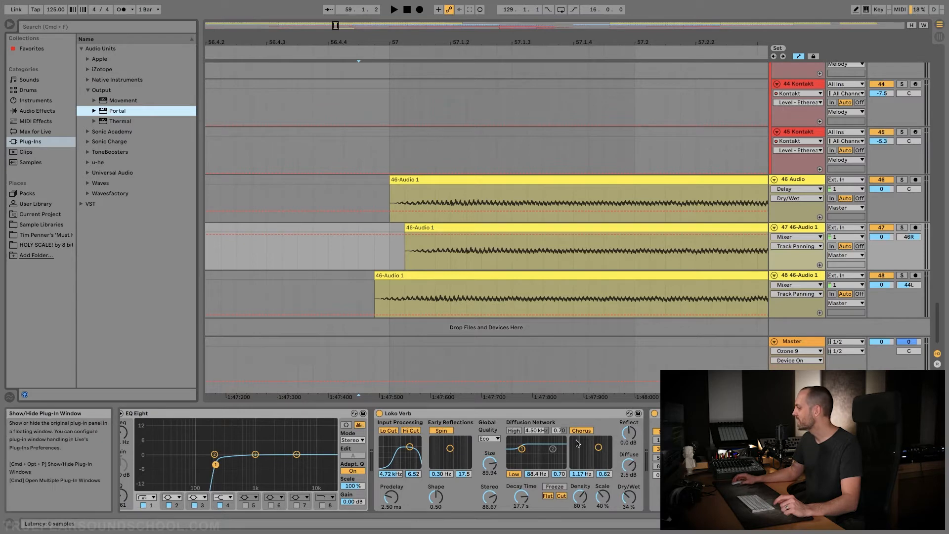
Open the Portal interface on track 47 and turn off that track's Delay and Loko Verb
{"action": "left_click", "coordinate": [653, 422]}
{"action": "double_click", "coordinate": [517, 159]}
{"action": "left_click", "coordinate": [654, 413]}
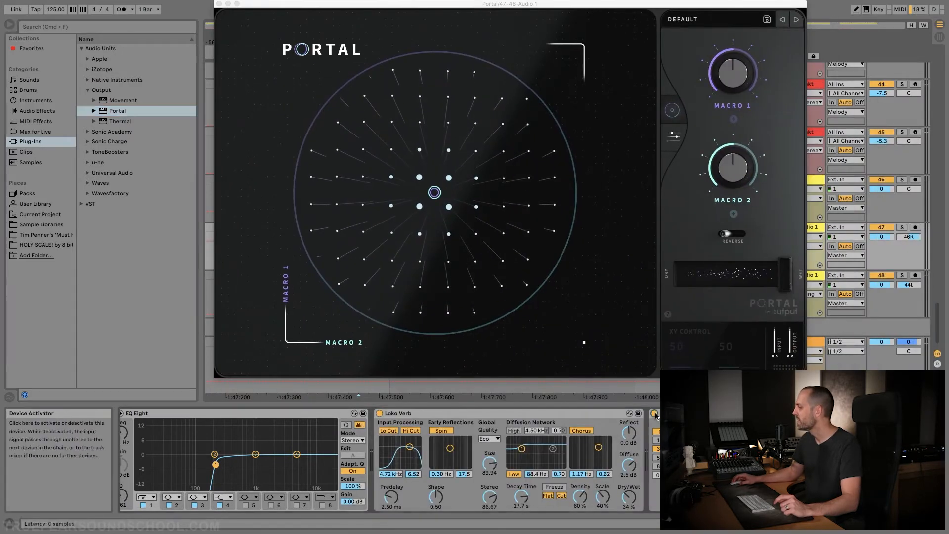
{"action": "left_click", "coordinate": [379, 413]}
Solo track 47 and audition Portal's Glaciers preset, settling on the Exponential Space preset
{"action": "left_click", "coordinate": [682, 25]}
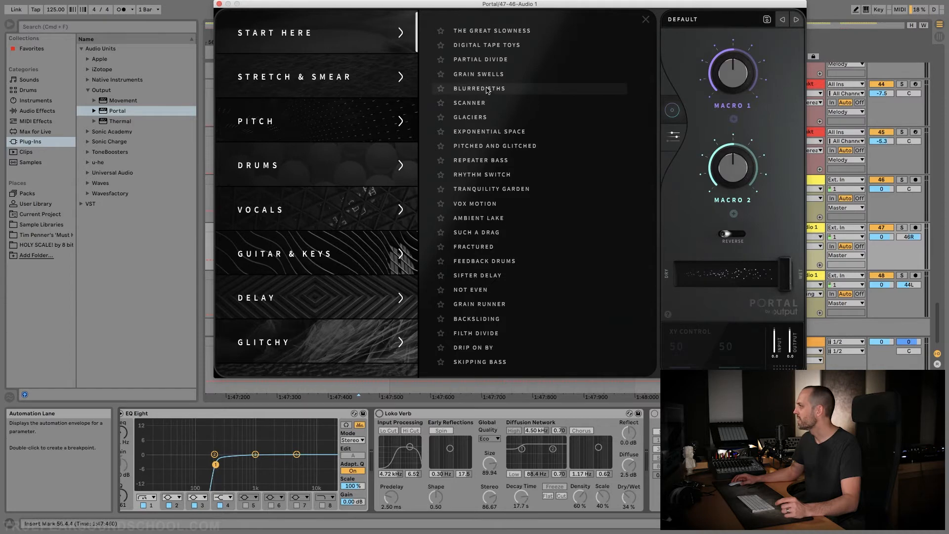
{"action": "left_click", "coordinate": [475, 117]}
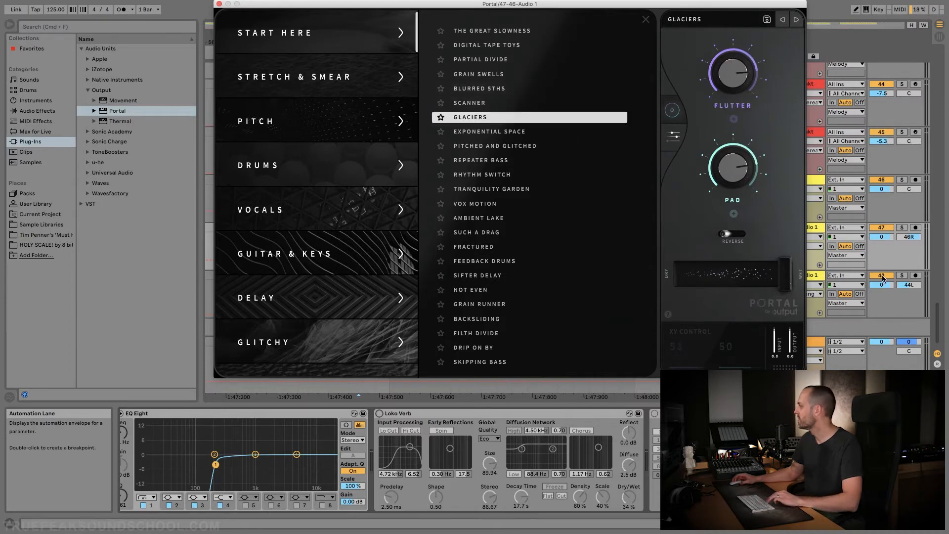
{"action": "left_click", "coordinate": [901, 227]}
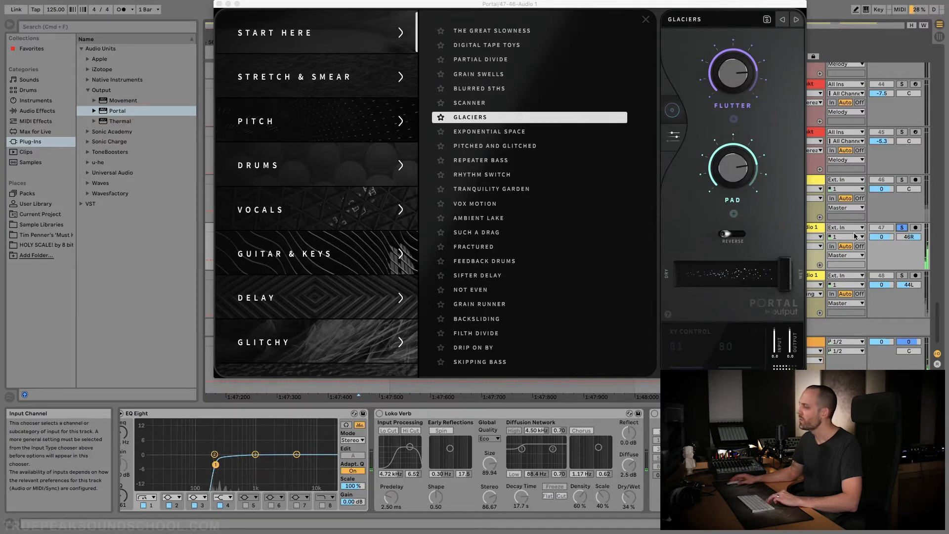
{"action": "left_click", "coordinate": [526, 134]}
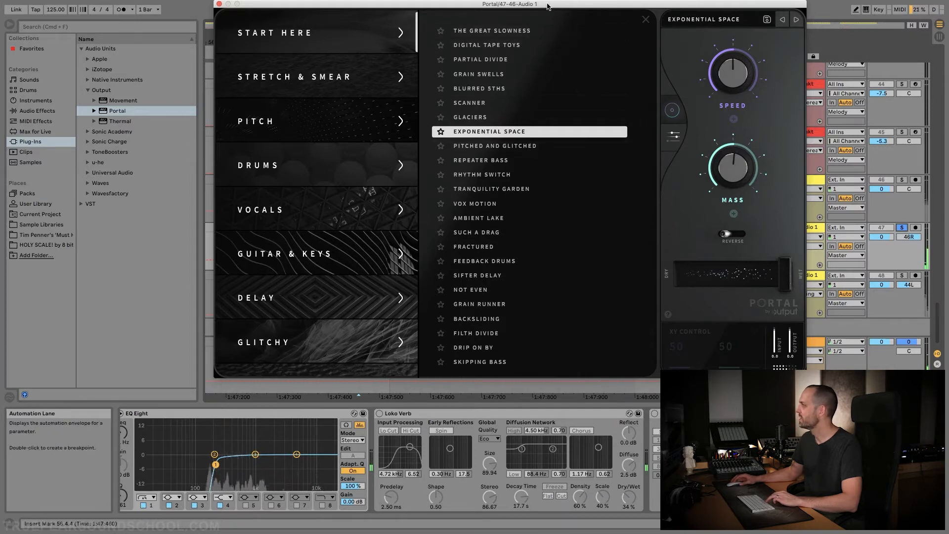
{"action": "left_click", "coordinate": [219, 4]}
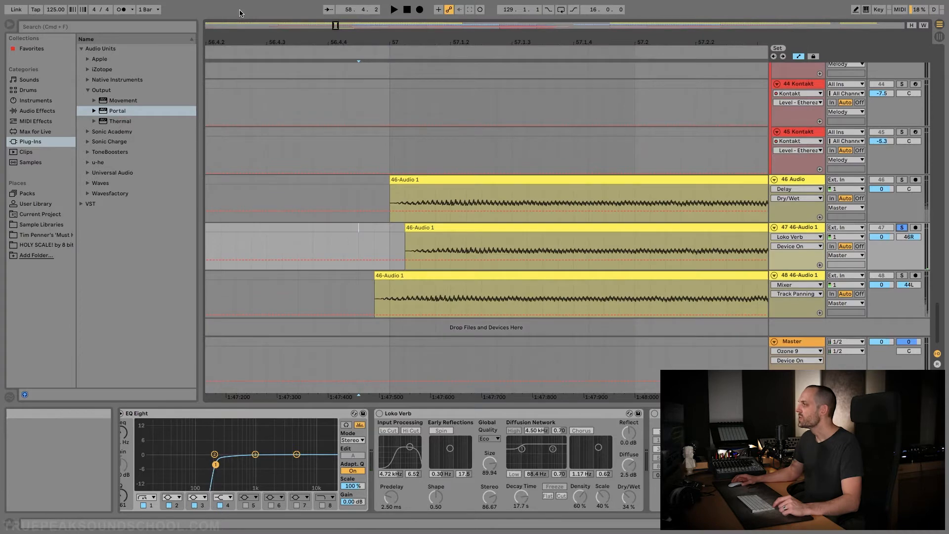
Turn off the Delay and Loko Verb on track 48 and add Portal to it
{"action": "left_click", "coordinate": [437, 181]}
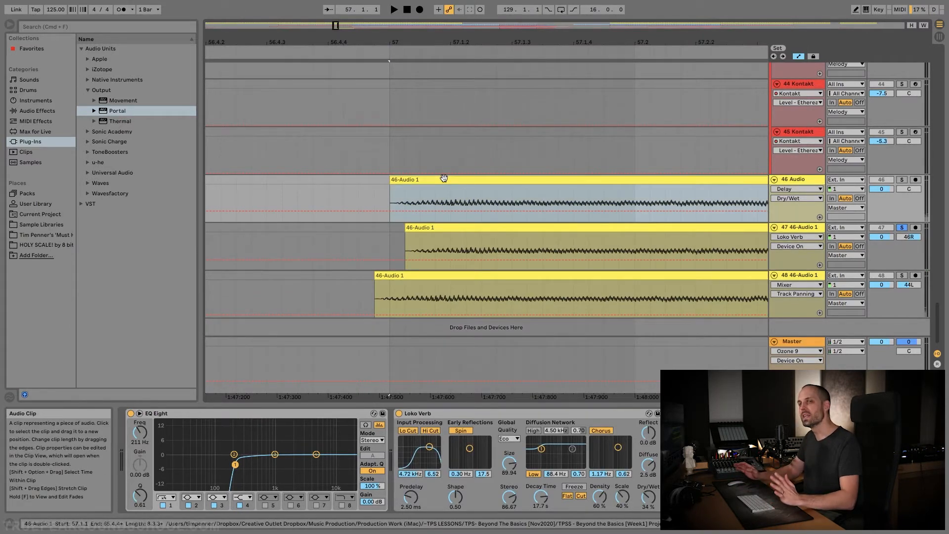
{"action": "left_click", "coordinate": [510, 228]}
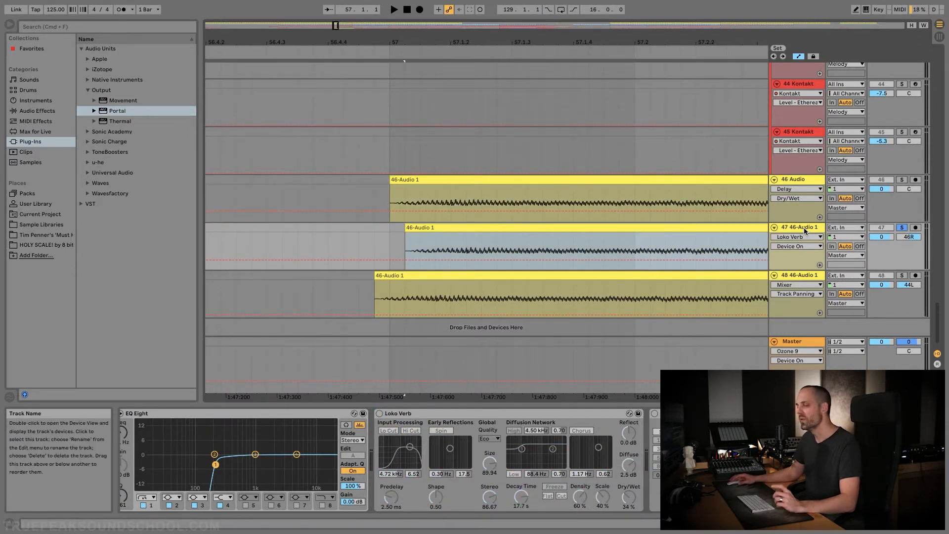
{"action": "left_click", "coordinate": [796, 276]}
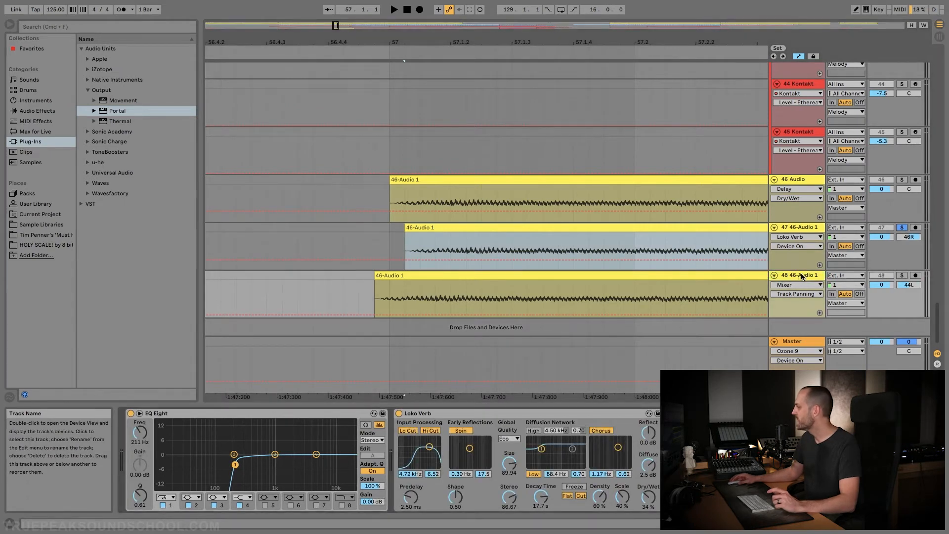
{"action": "left_click", "coordinate": [398, 413]}
{"action": "left_click", "coordinate": [118, 112]}
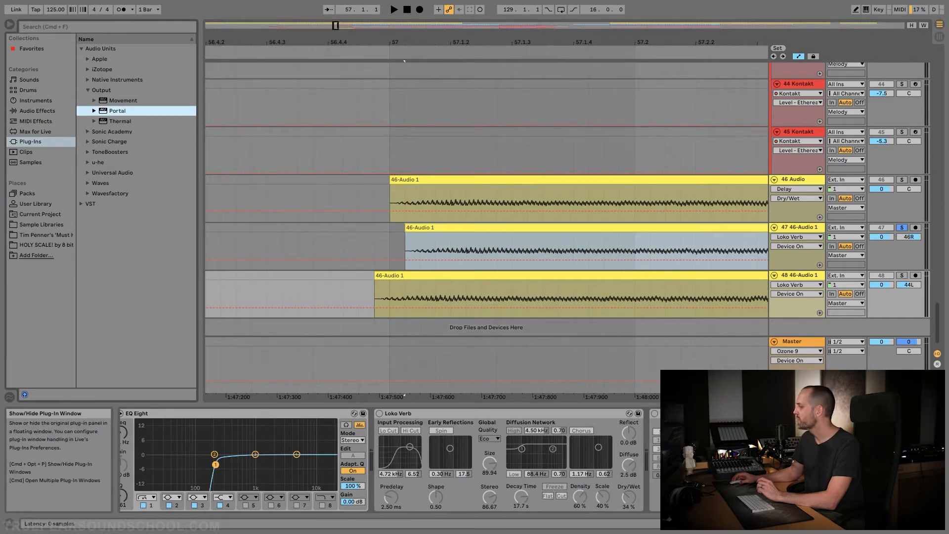
{"action": "left_click", "coordinate": [670, 413]}
Solo track 48 and try Portal's Scanner preset during playback, settling on Tranquility Garden
{"action": "left_click", "coordinate": [693, 25]}
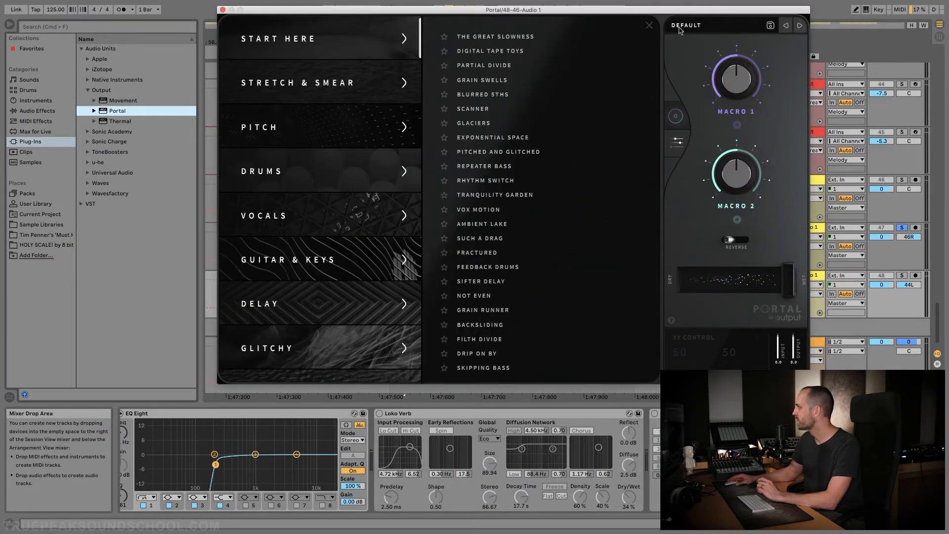
{"action": "left_click", "coordinate": [473, 109]}
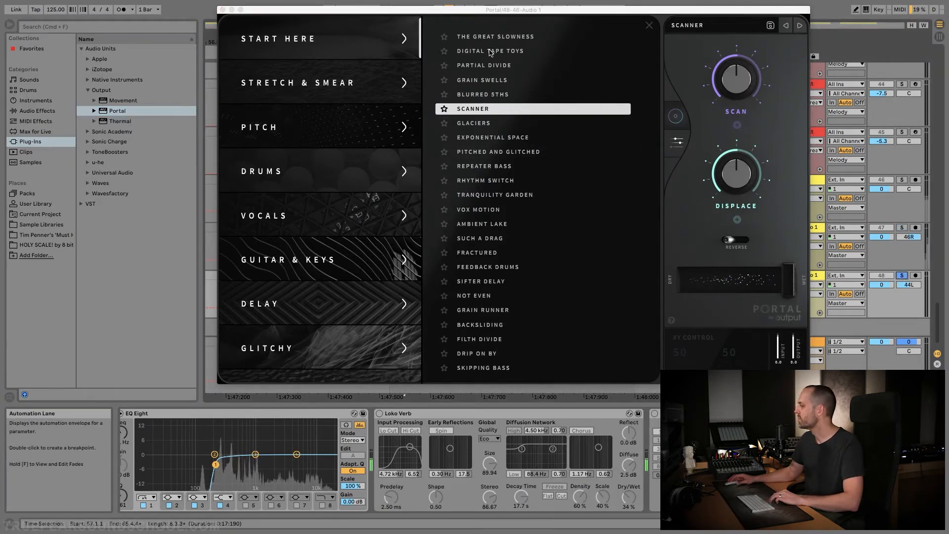
{"action": "left_click_drag", "start_coordinate": [374, 13], "coordinate": [264, 102]}
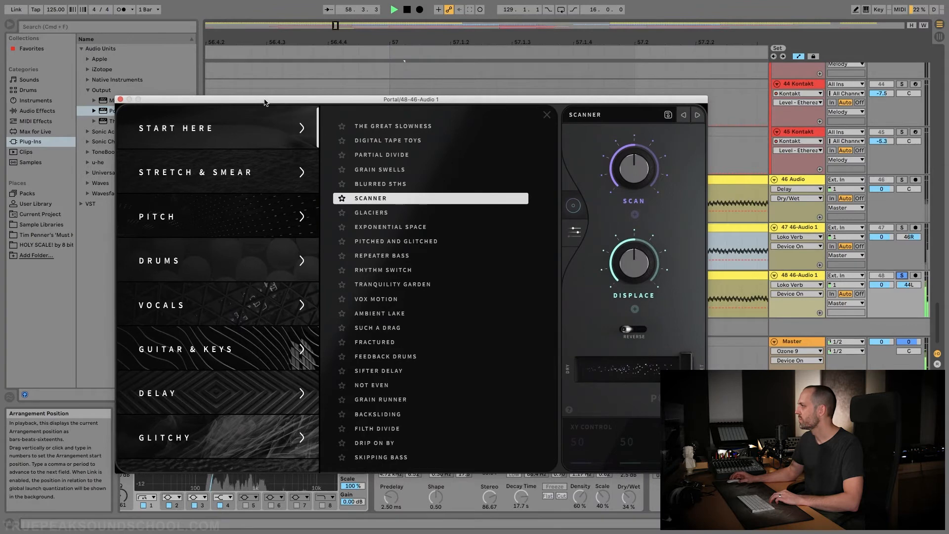
{"action": "left_click", "coordinate": [394, 287]}
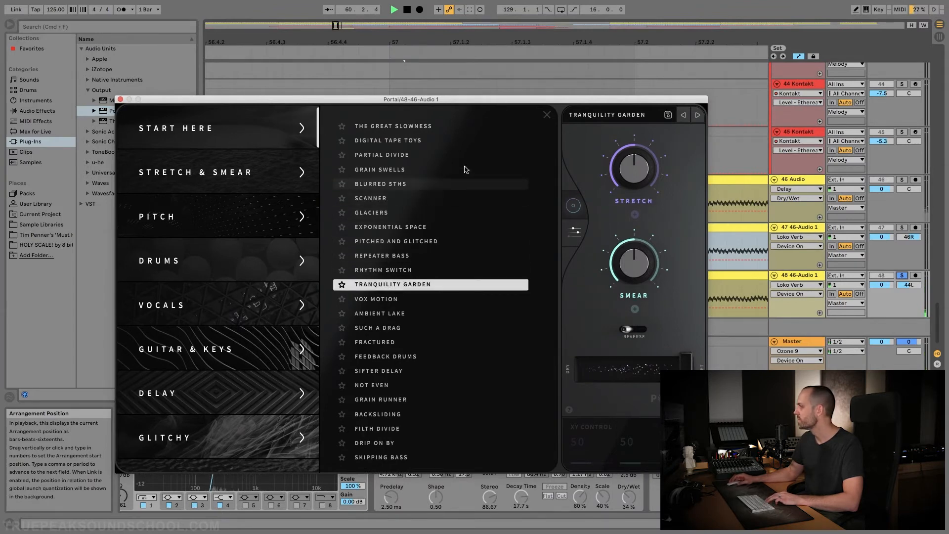
{"action": "left_click", "coordinate": [120, 100]}
{"action": "key", "text": "space"}
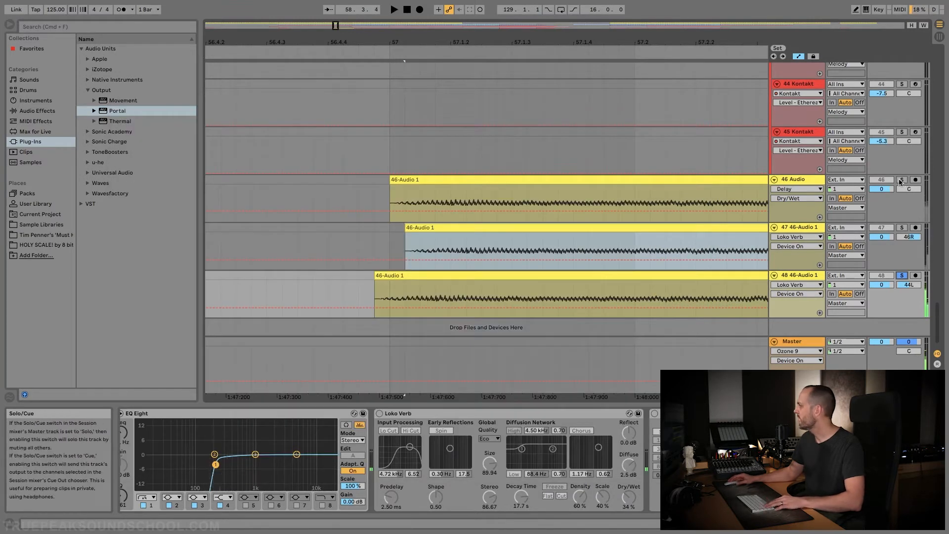
Solo tracks 46, 47 and 48 together and lower the volume of tracks 47 and 48 to -7.1 dB
{"action": "left_click", "coordinate": [901, 227]}
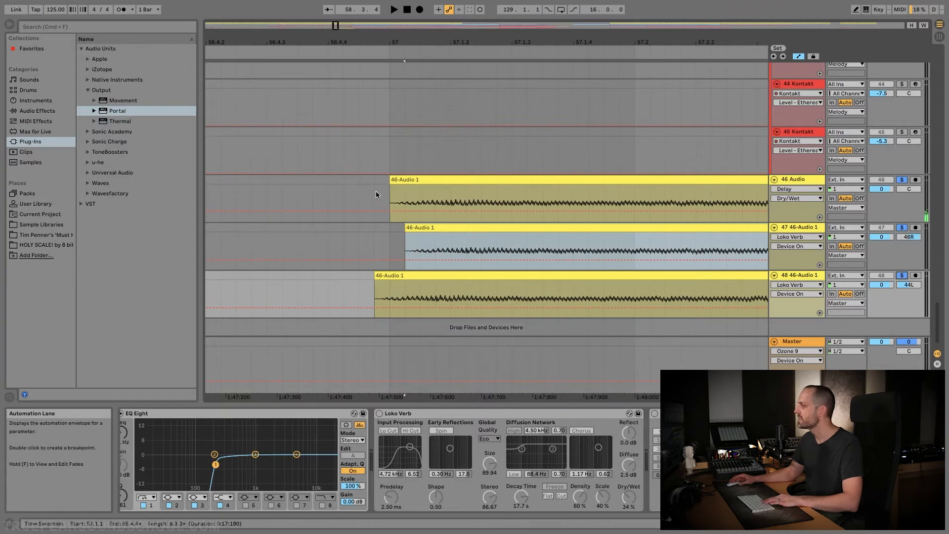
{"action": "key", "text": "space"}
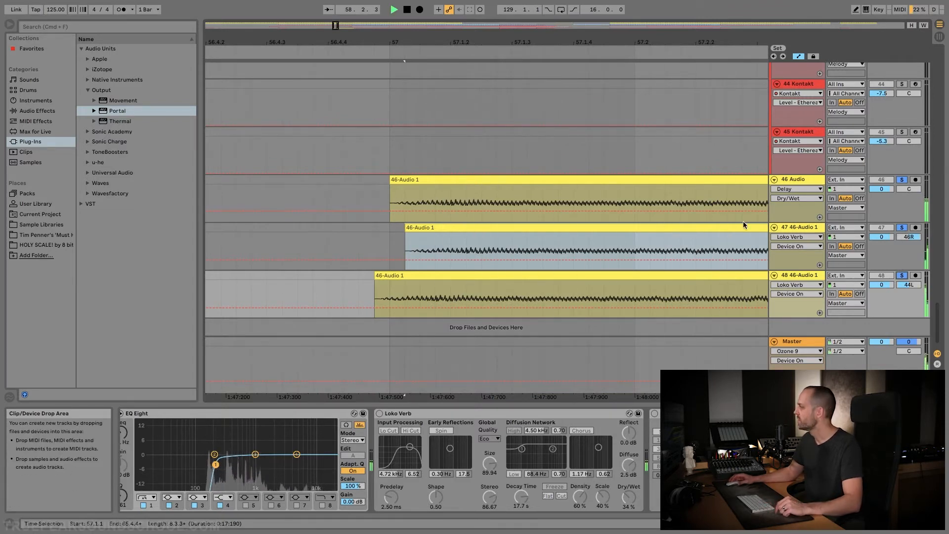
{"action": "left_click", "coordinate": [806, 228]}
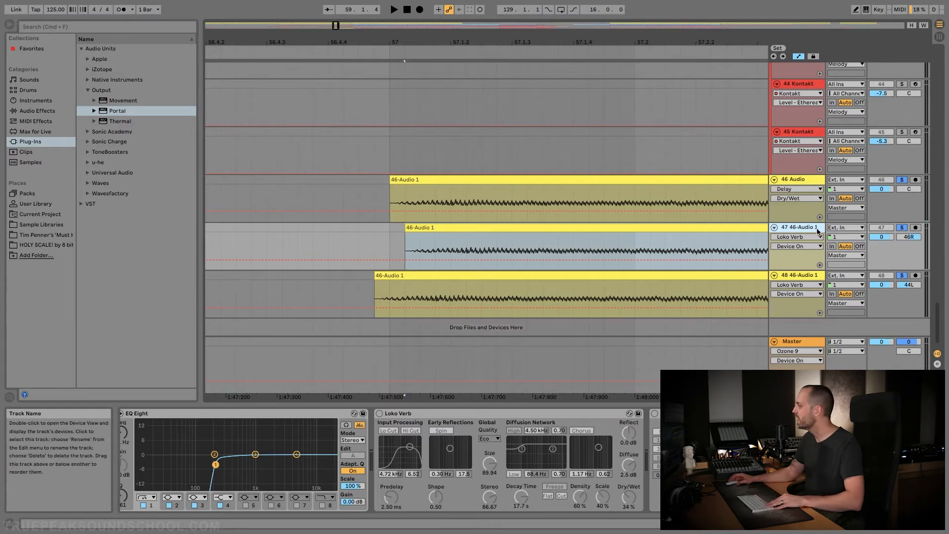
{"action": "left_click", "coordinate": [802, 275]}
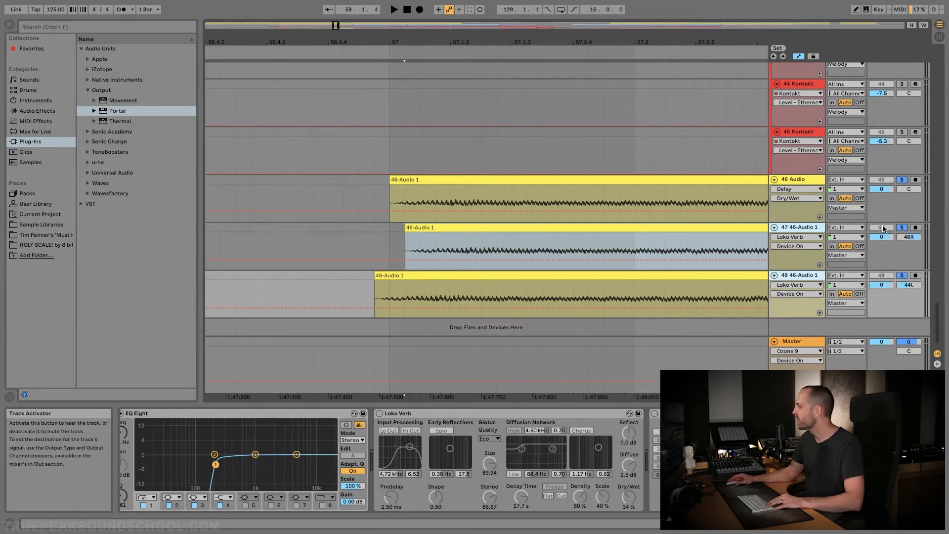
{"action": "left_click_drag", "start_coordinate": [884, 240], "coordinate": [884, 249]}
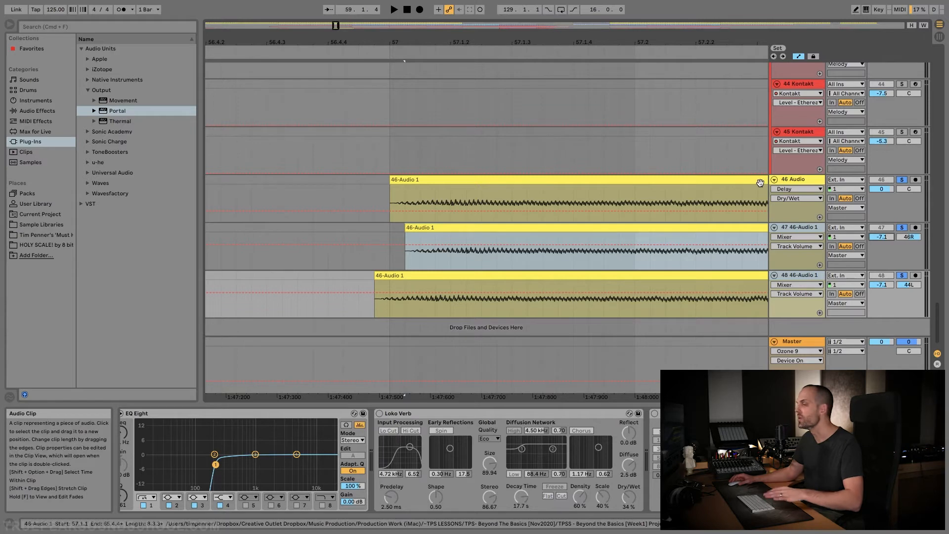
Play from just before bar 57 and raise the clip gain of the track 46 clip to 3.63 dB
{"action": "left_click", "coordinate": [346, 197]}
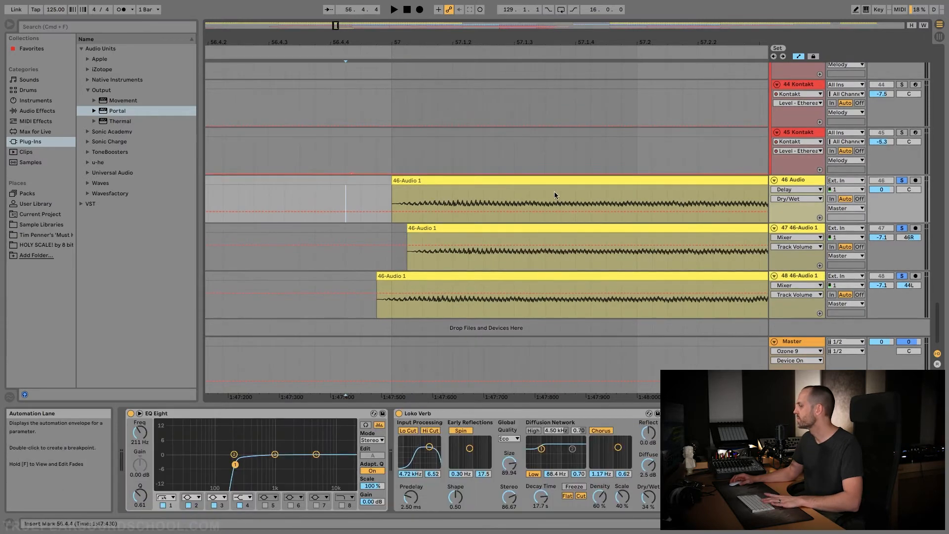
{"action": "key", "text": "space"}
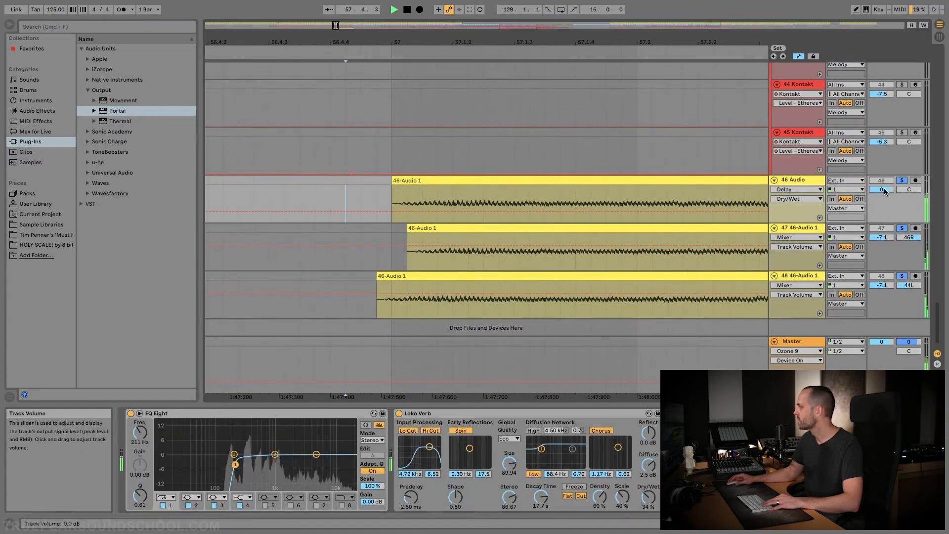
{"action": "left_click", "coordinate": [715, 180]}
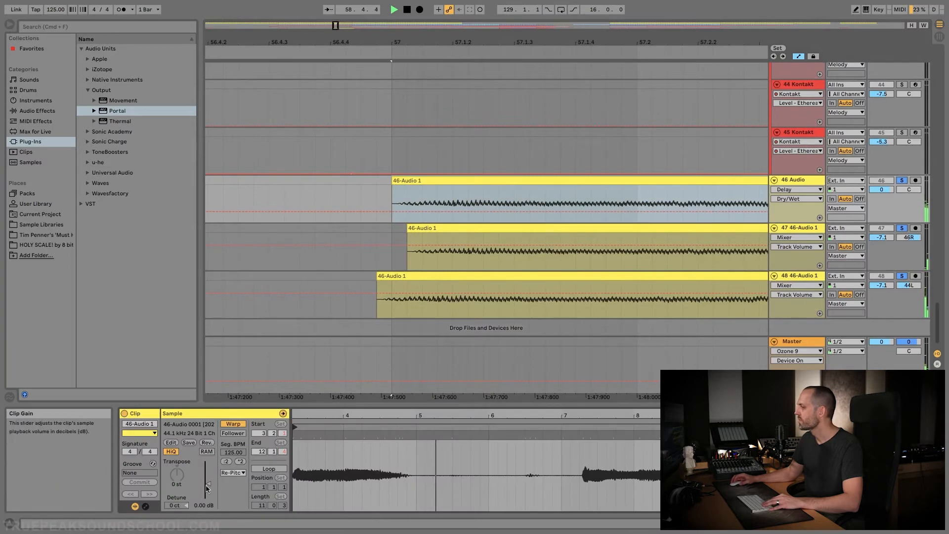
{"action": "left_click_drag", "start_coordinate": [208, 482], "coordinate": [208, 479]}
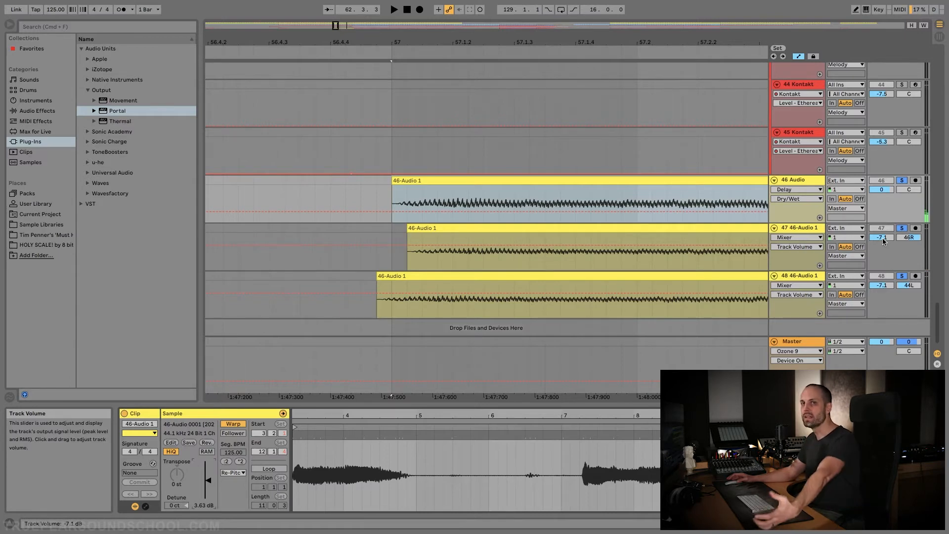
Turn off the solos on tracks 46, 47 and 48 and play the full arrangement from about bar 56
{"action": "left_click", "coordinate": [807, 229]}
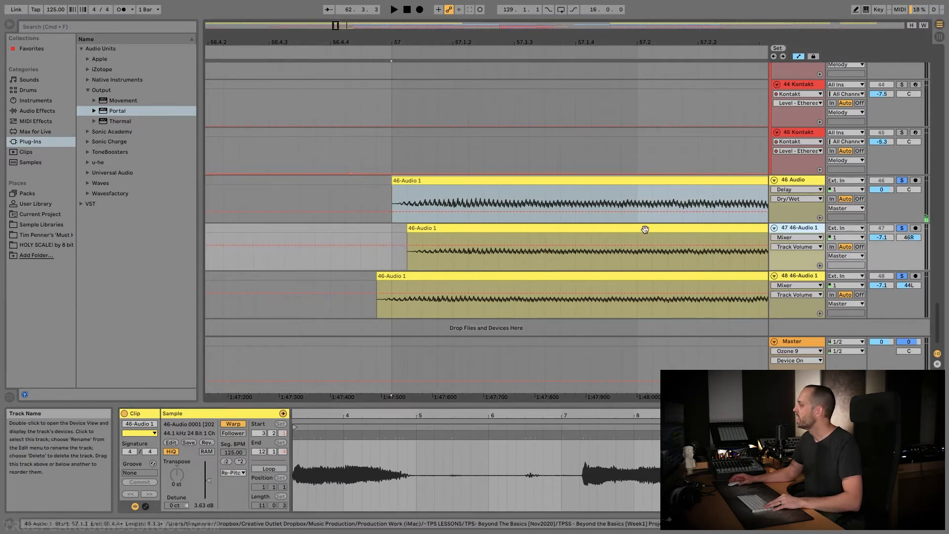
{"action": "scroll", "coordinate": [594, 224], "scroll_direction": "down", "scroll_amount": 12}
{"action": "scroll", "coordinate": [660, 206], "scroll_direction": "right", "scroll_amount": 5}
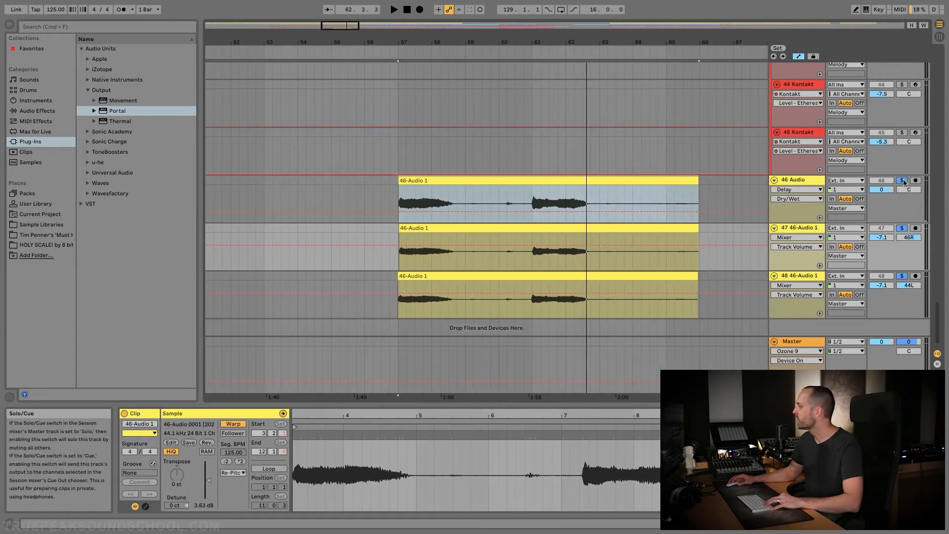
{"action": "left_click", "coordinate": [369, 130]}
{"action": "key", "text": "space"}
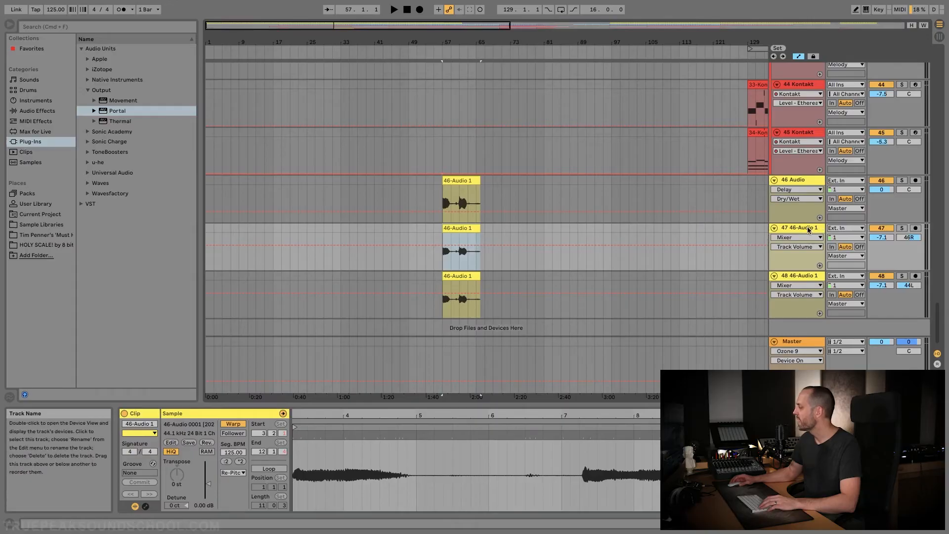
Duplicate track 47, set the copied clip's warp mode to Complex and transpose it up 12 semitones
{"action": "right_click", "coordinate": [808, 228]}
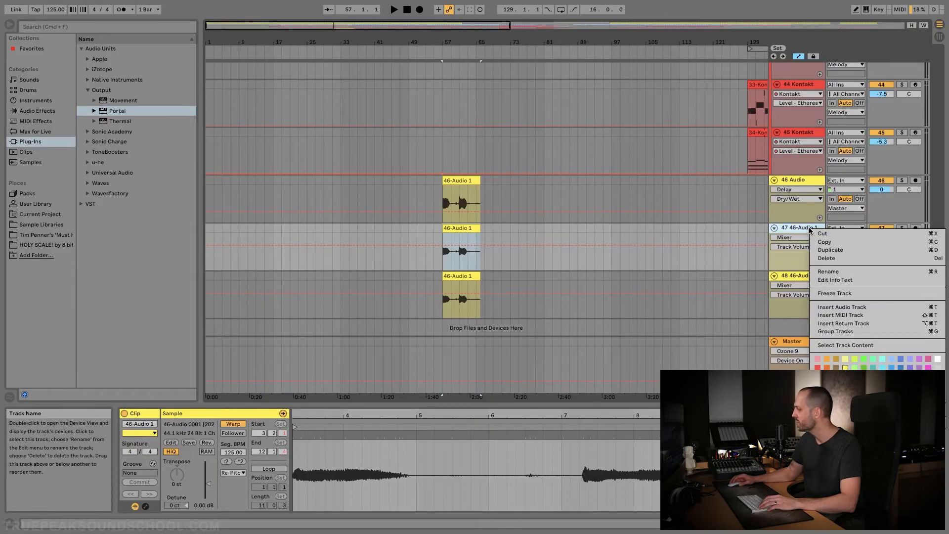
{"action": "left_click", "coordinate": [812, 251]}
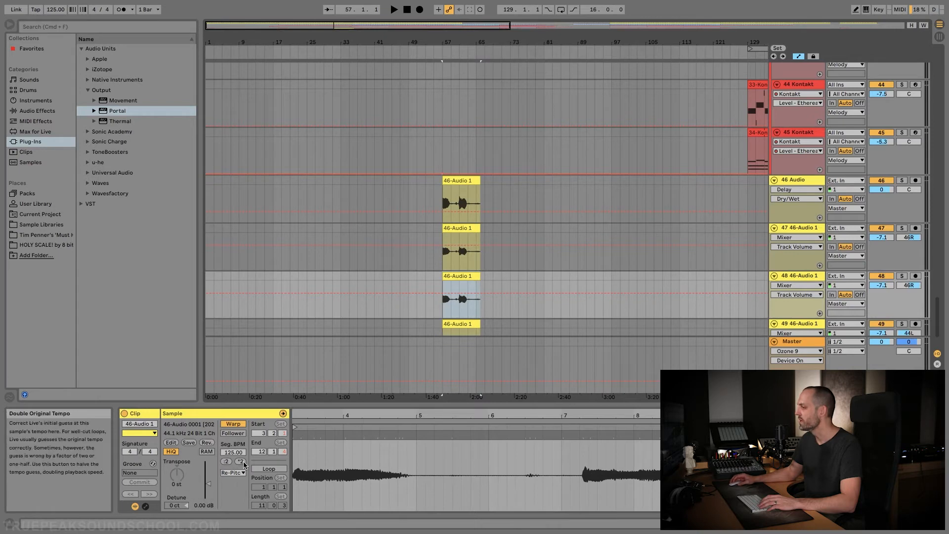
{"action": "left_click", "coordinate": [239, 475]}
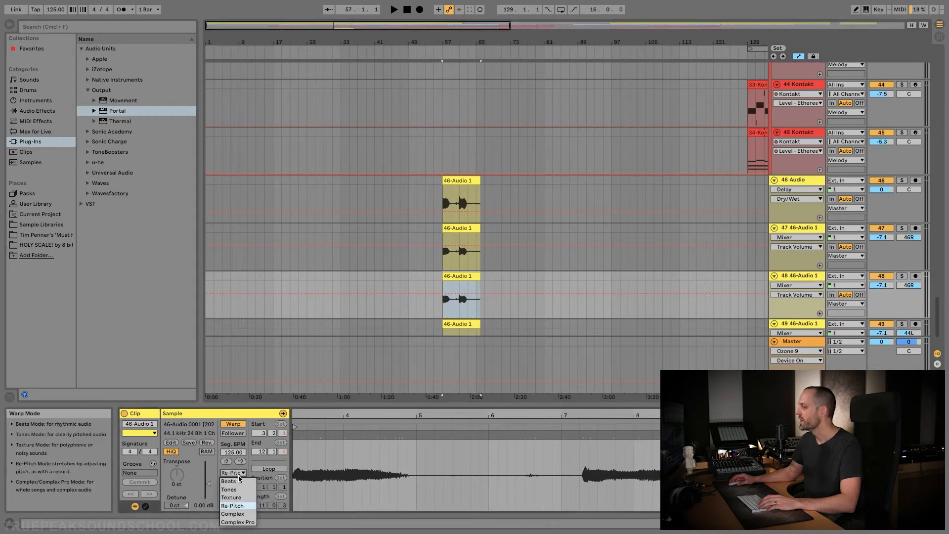
{"action": "left_click", "coordinate": [234, 514]}
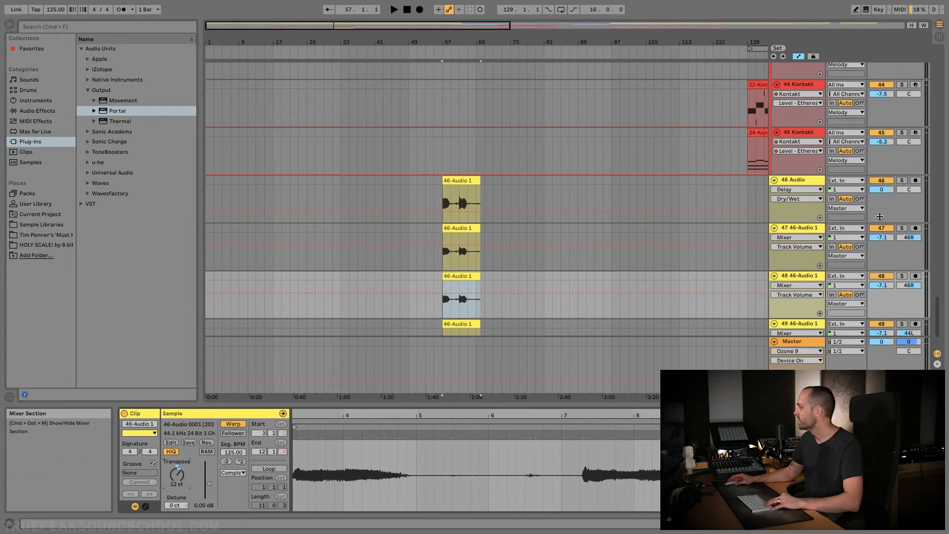
Solo tracks 47 and 48 together and play them from bar 57
{"action": "left_click", "coordinate": [901, 228]}
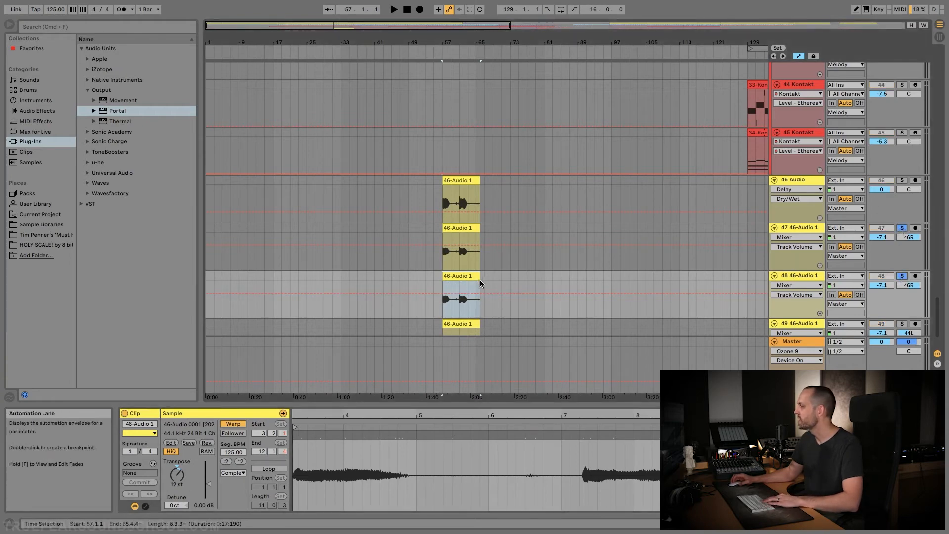
{"action": "left_click", "coordinate": [442, 259]}
{"action": "key", "text": "space"}
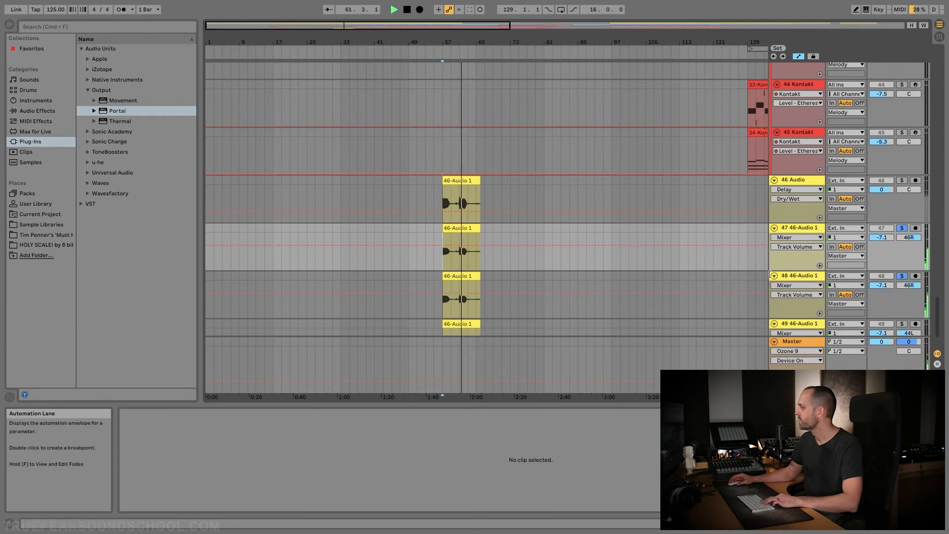
{"action": "left_click", "coordinate": [805, 276]}
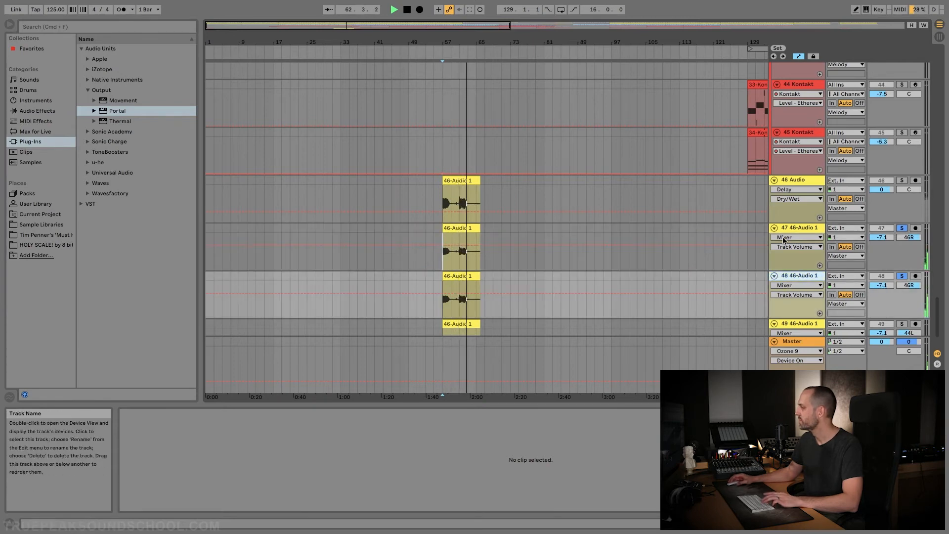
{"action": "key", "text": "space"}
Duplicate track 49, set the copied clip's warp mode to Complex and transpose it to -12 semitones
{"action": "scroll", "coordinate": [568, 239], "scroll_direction": "down", "scroll_amount": 3}
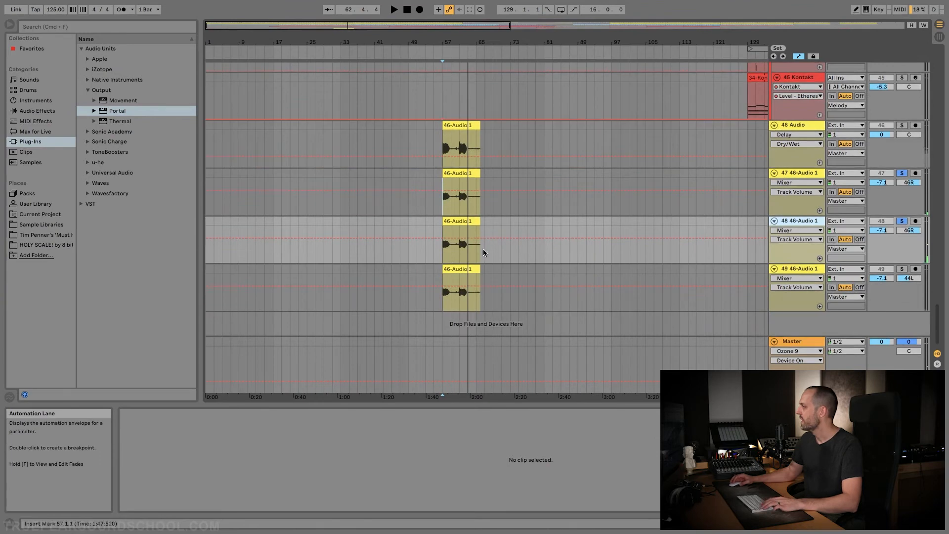
{"action": "left_click", "coordinate": [459, 296]}
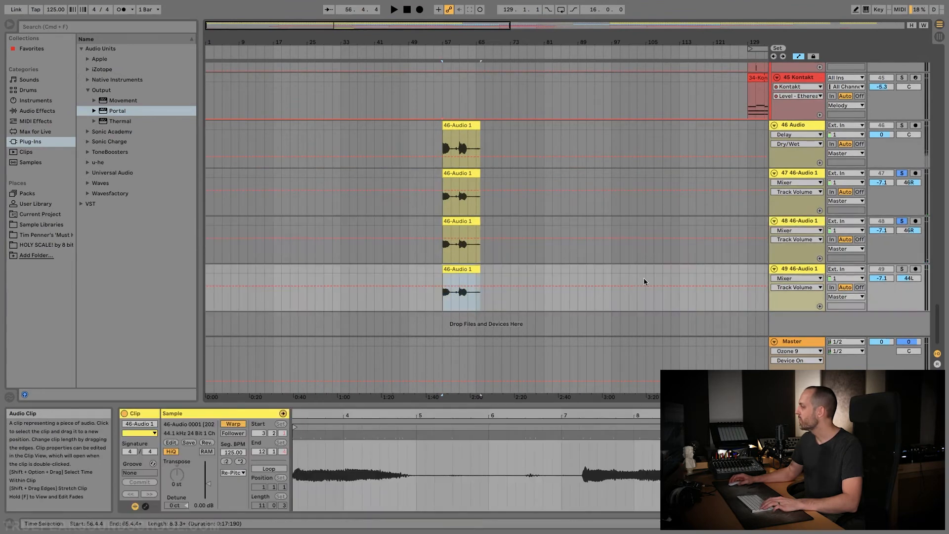
{"action": "right_click", "coordinate": [795, 269]}
{"action": "key", "text": "Return"}
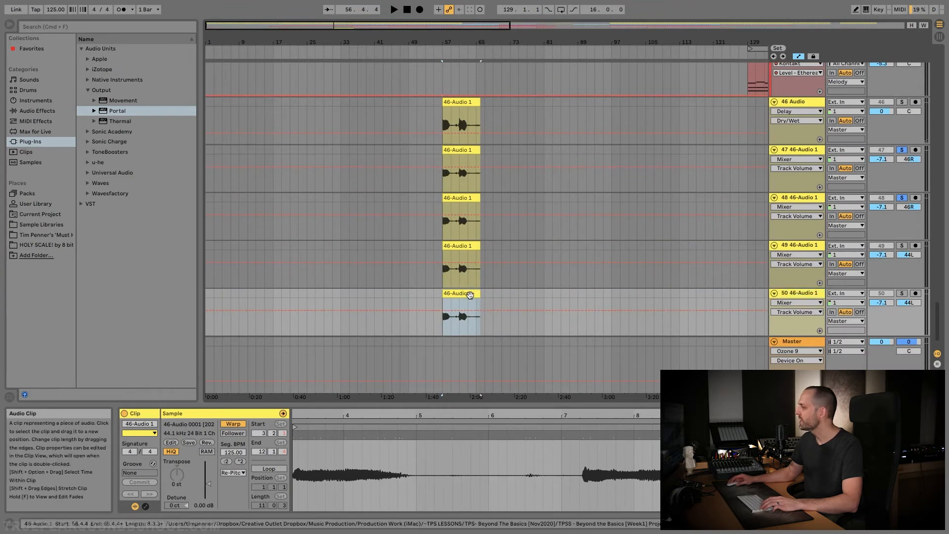
{"action": "left_click", "coordinate": [233, 472]}
{"action": "left_click", "coordinate": [232, 509]}
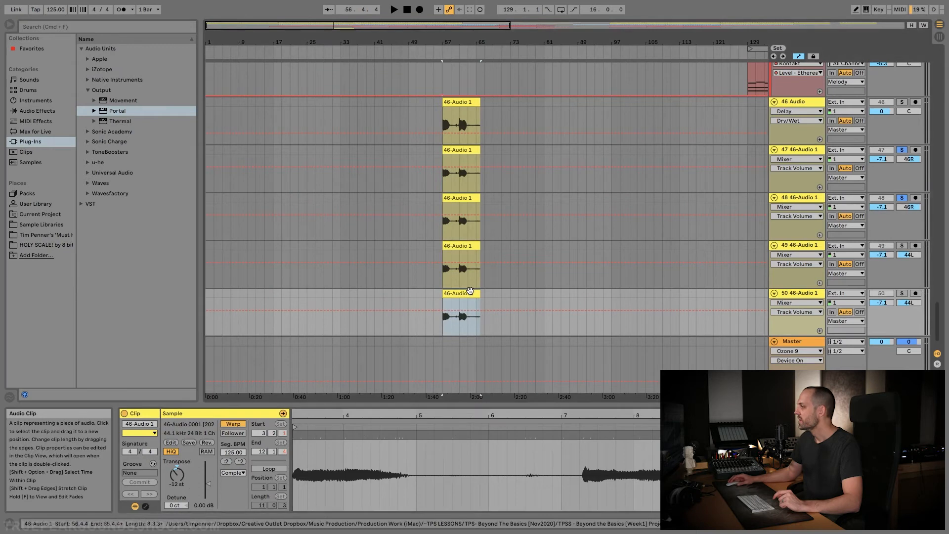
Solo tracks 49 and 50 in place of 47 and 48 and play them from bar 57
{"action": "left_click", "coordinate": [467, 257]}
{"action": "left_click", "coordinate": [442, 267]}
{"action": "key", "text": "space"}
{"action": "key", "text": "space"}
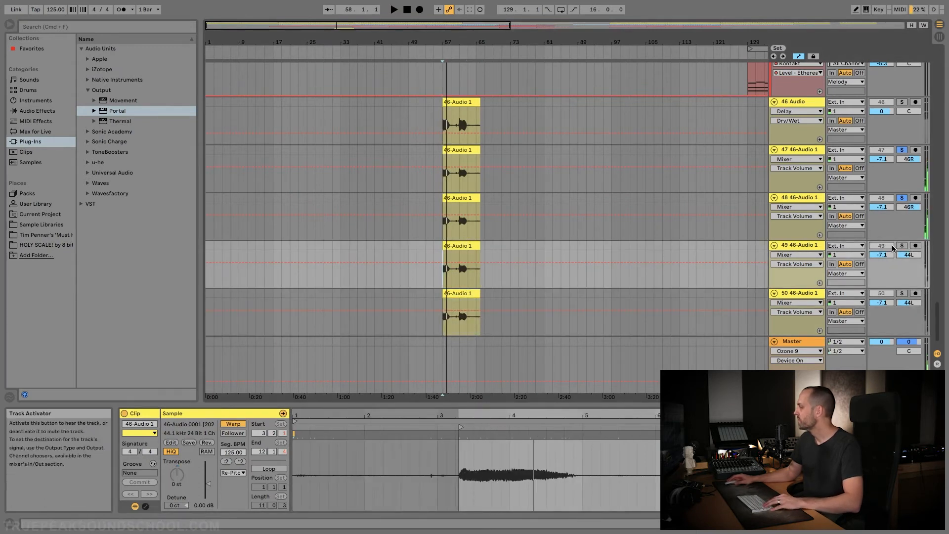
{"action": "left_click", "coordinate": [901, 246]}
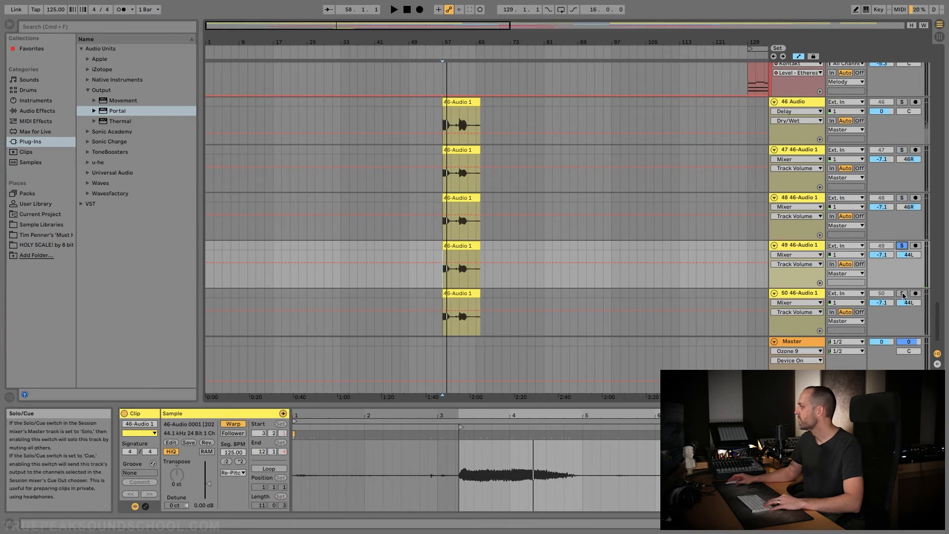
{"action": "key", "text": "space"}
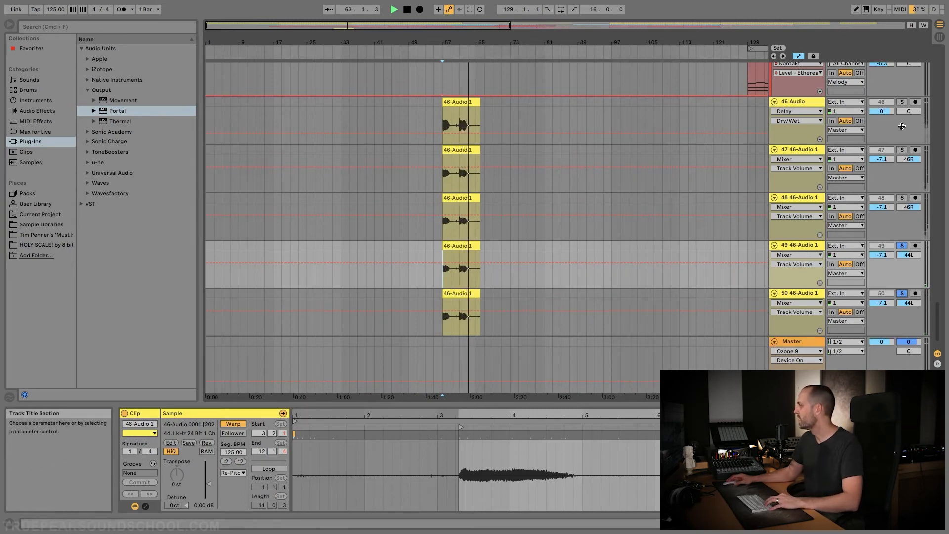
{"action": "key", "text": "space"}
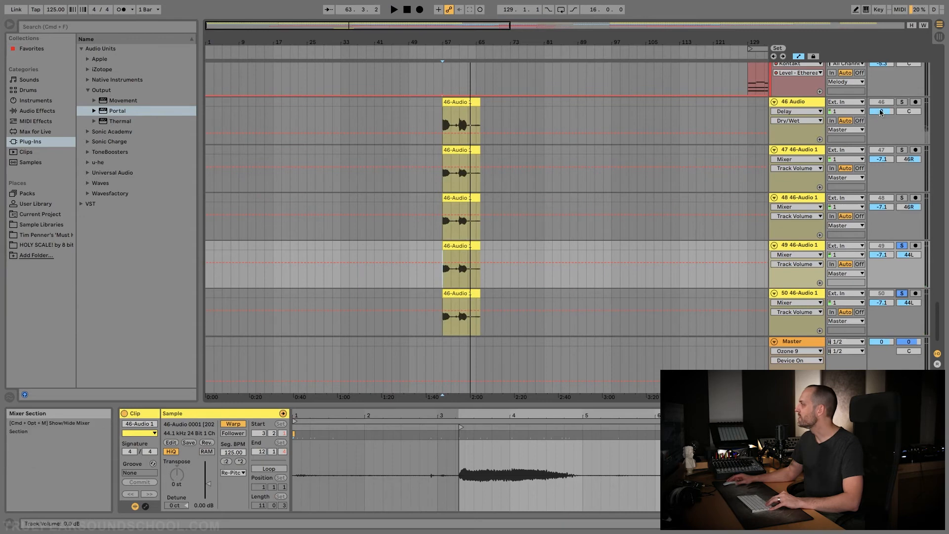
Group tracks 46 through 50 and rename the group Vocal
{"action": "left_click", "coordinate": [810, 104]}
{"action": "left_click", "coordinate": [806, 293]}
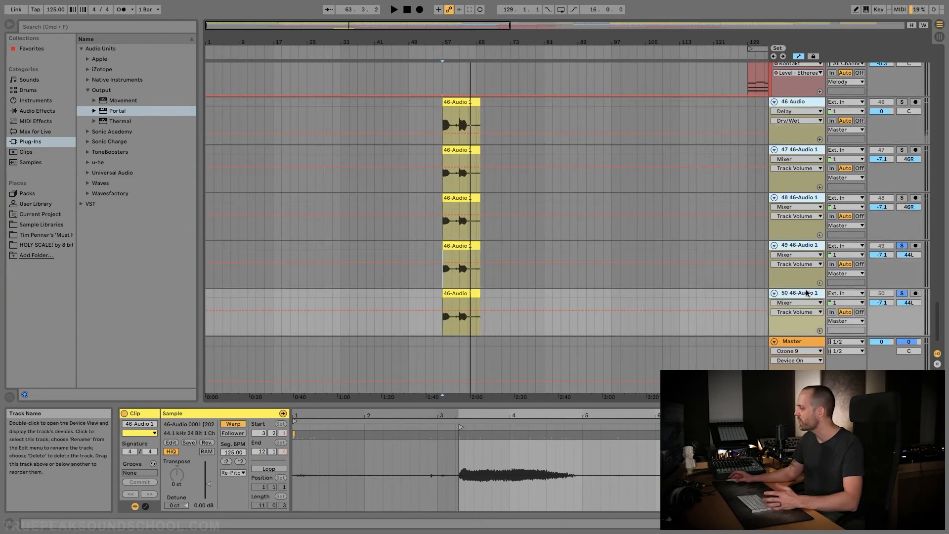
{"action": "key", "text": "super+g"}
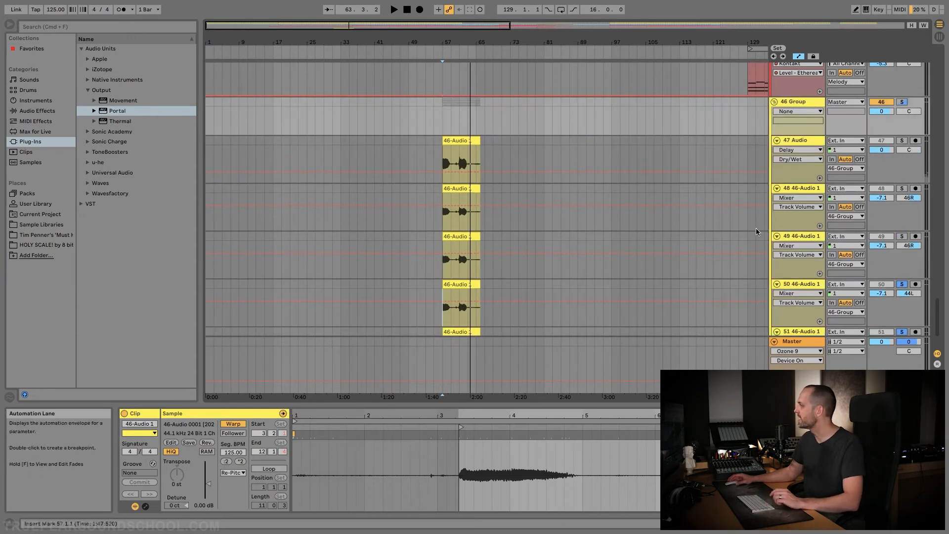
{"action": "right_click", "coordinate": [804, 112]}
{"action": "left_click", "coordinate": [816, 145]}
{"action": "type", "text": "Vocal"}
{"action": "key", "text": "Return"}
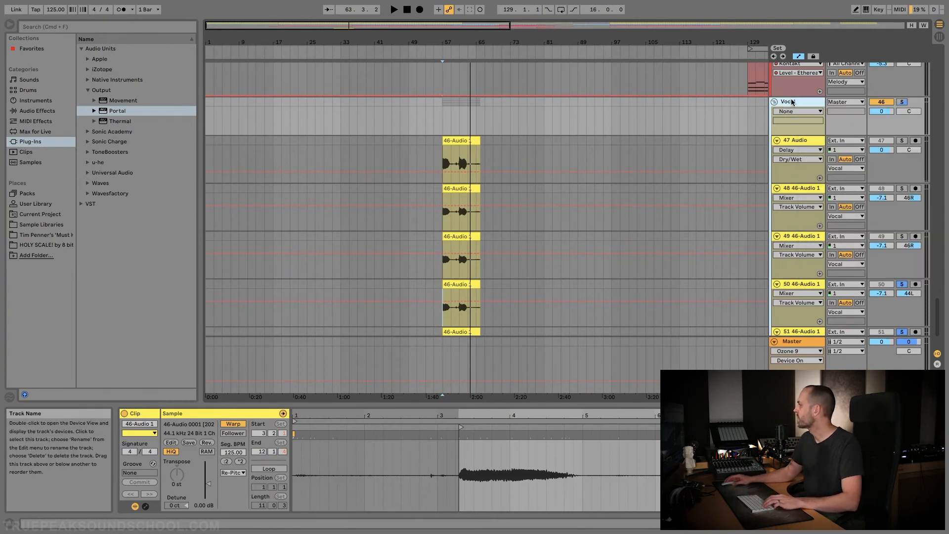
Solo the whole Vocal group and play all its layers from bar 57
{"action": "left_click", "coordinate": [902, 102]}
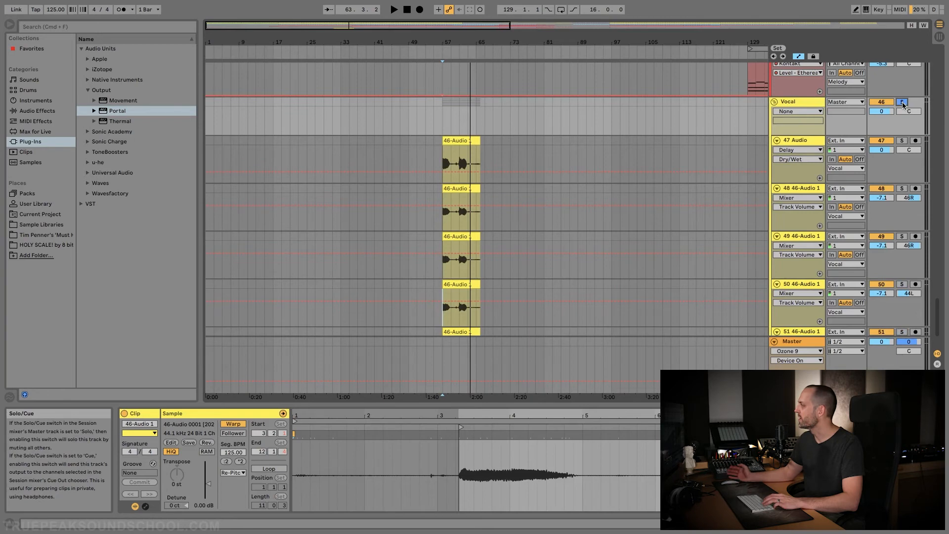
{"action": "key", "text": "space"}
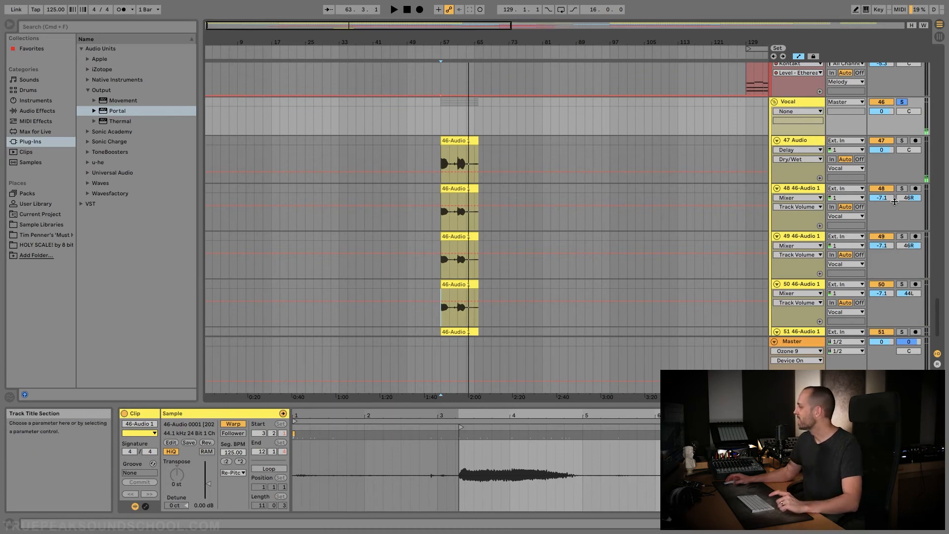
Draw track panning automation on track 49, starting at 46R, swinging hard left and back twice across the two phrases and ending at 5L
{"action": "left_click", "coordinate": [801, 236]}
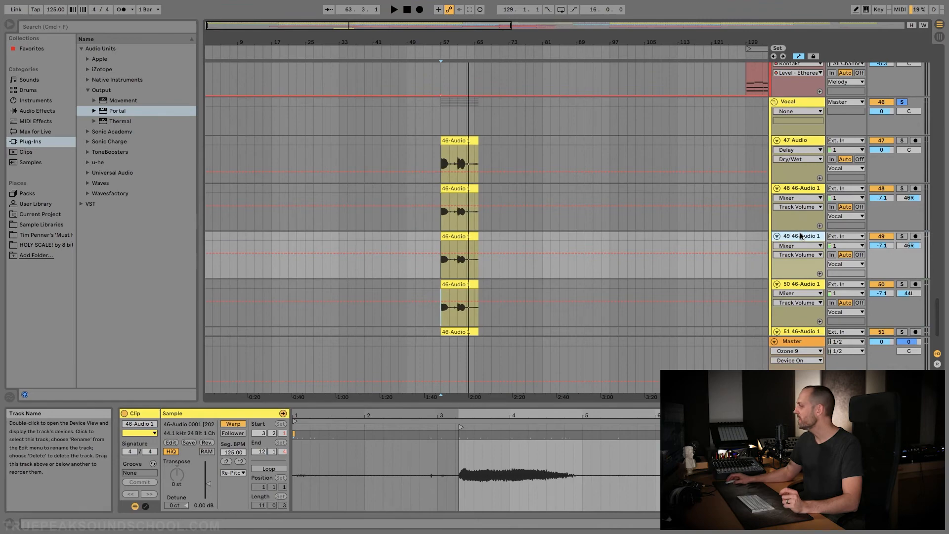
{"action": "left_click", "coordinate": [467, 237]}
{"action": "left_click", "coordinate": [803, 236]}
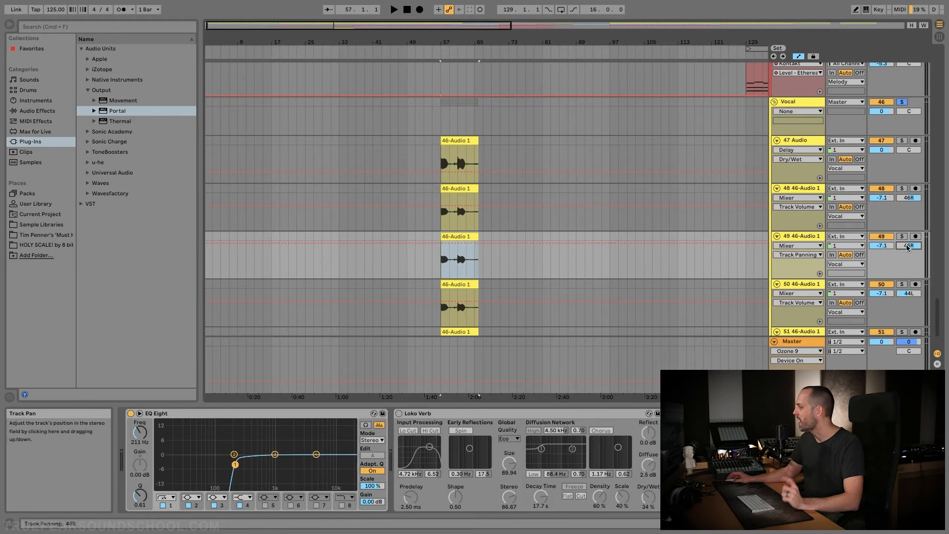
{"action": "left_click", "coordinate": [441, 243]}
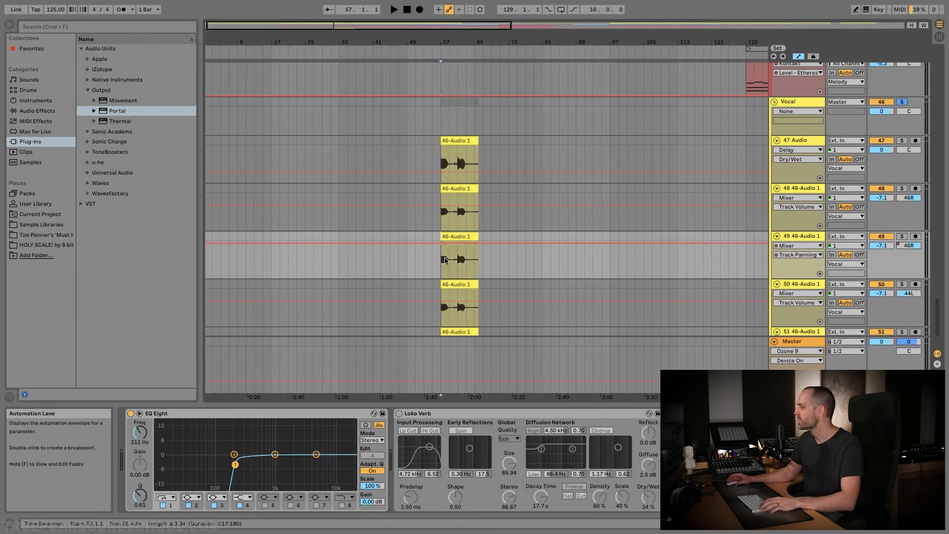
{"action": "scroll", "coordinate": [446, 258], "scroll_direction": "up", "scroll_amount": 10}
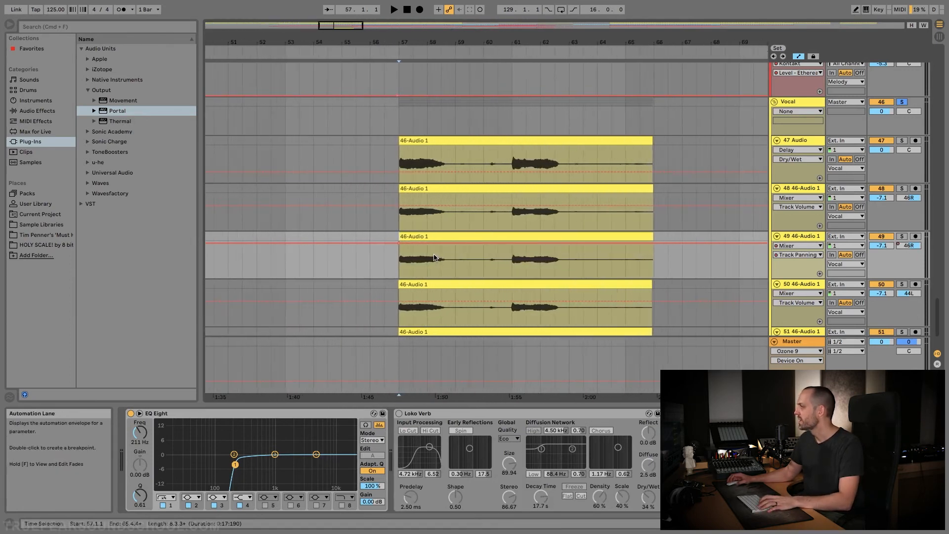
{"action": "left_click_drag", "start_coordinate": [426, 243], "coordinate": [444, 257]}
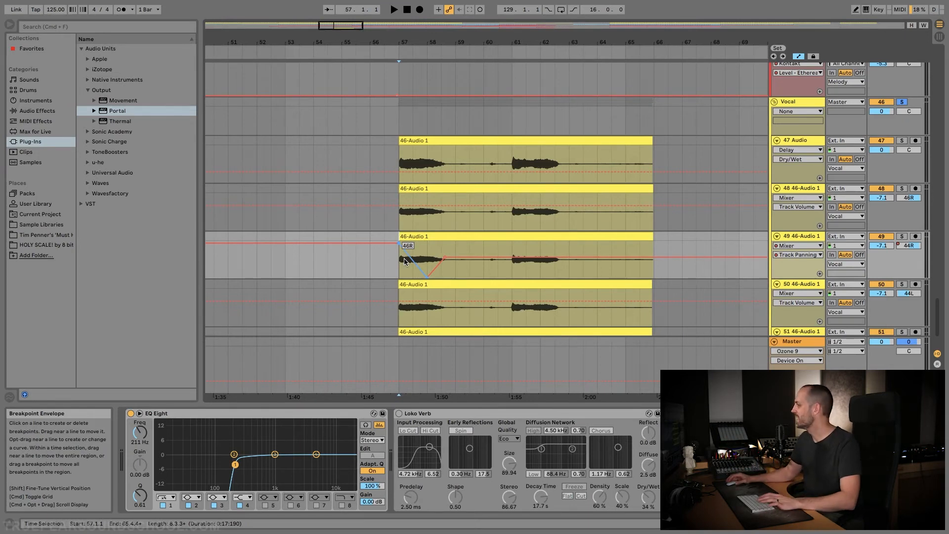
{"action": "mouse_move", "coordinate": [512, 258]}
{"action": "left_mouse_down"}
{"action": "mouse_move", "coordinate": [521, 277]}
{"action": "mouse_move", "coordinate": [540, 268]}
{"action": "mouse_move", "coordinate": [539, 254]}
{"action": "mouse_move", "coordinate": [564, 260]}
{"action": "left_mouse_up"}
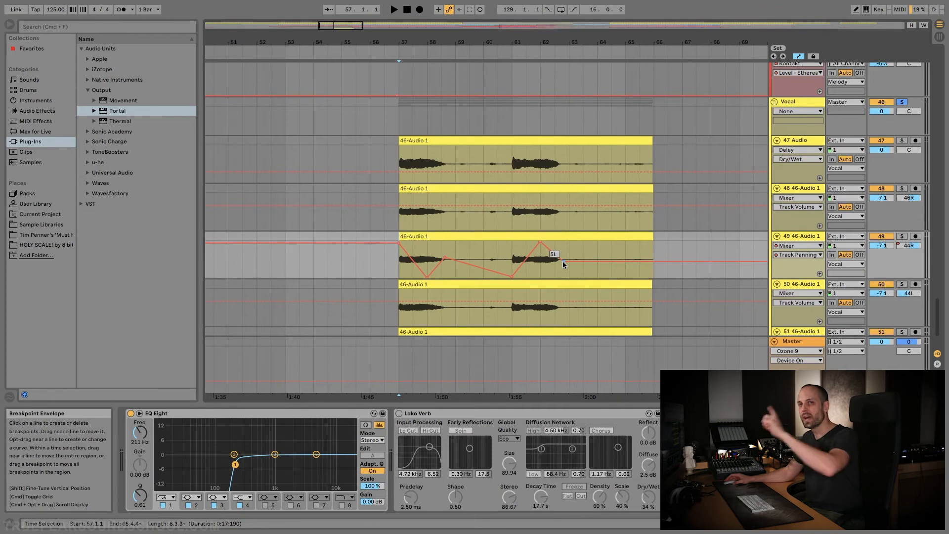
Play the Vocal group from bar 57 to hear the panning automation on track 49
{"action": "key", "text": "space"}
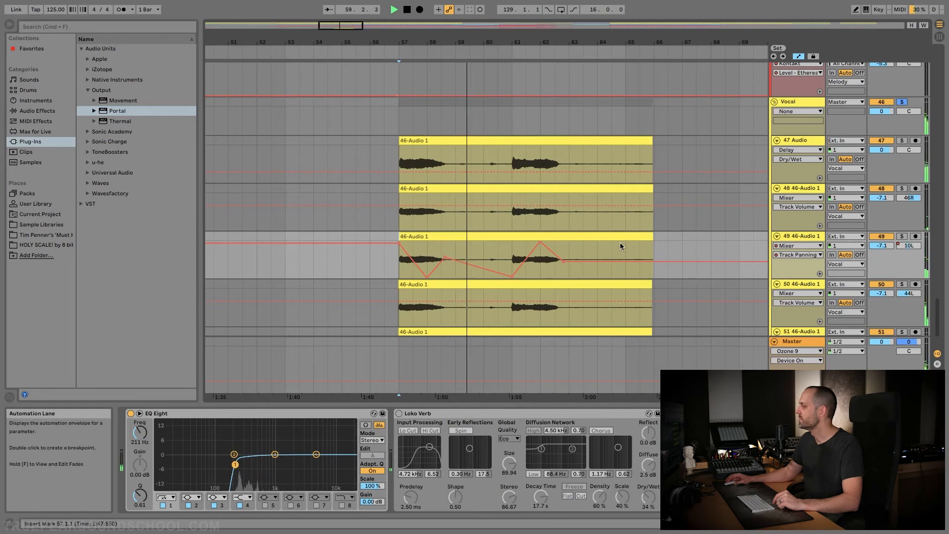
{"action": "scroll", "coordinate": [620, 243], "scroll_direction": "down", "scroll_amount": 3}
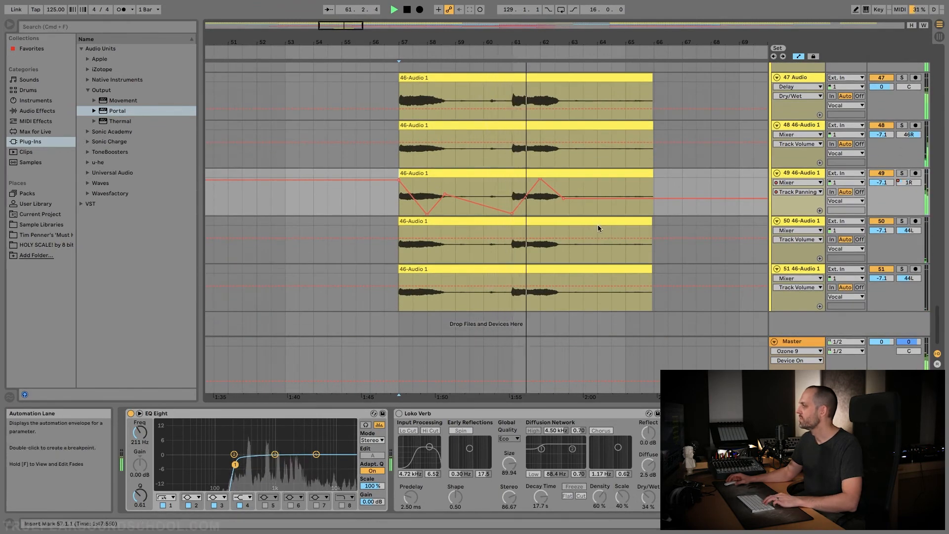
{"action": "key", "text": "space"}
Draw mirrored track panning automation on track 51, from 43L to 50R, back to 7L, hard right, 50L and ending at 4R
{"action": "left_click", "coordinate": [805, 269]}
{"action": "left_click", "coordinate": [898, 279]}
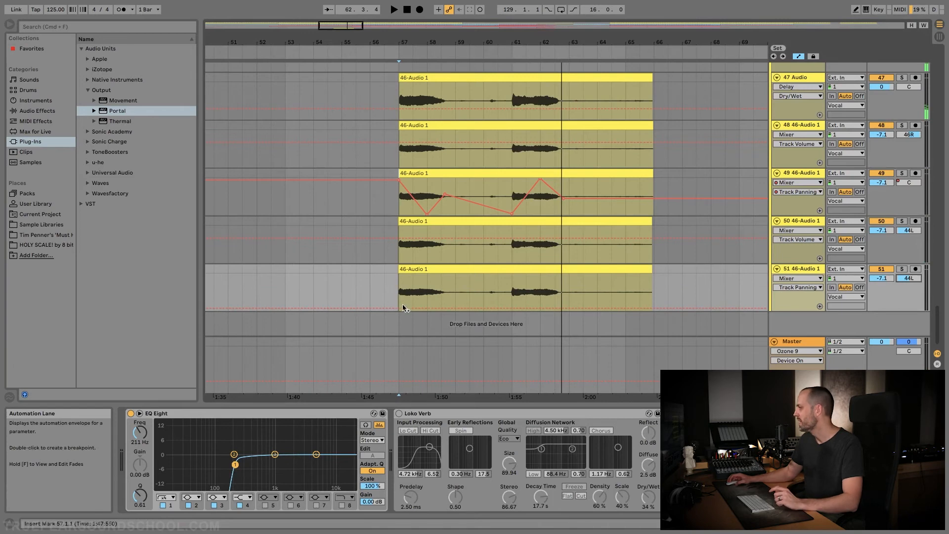
{"action": "left_click_drag", "start_coordinate": [398, 311], "coordinate": [439, 311]}
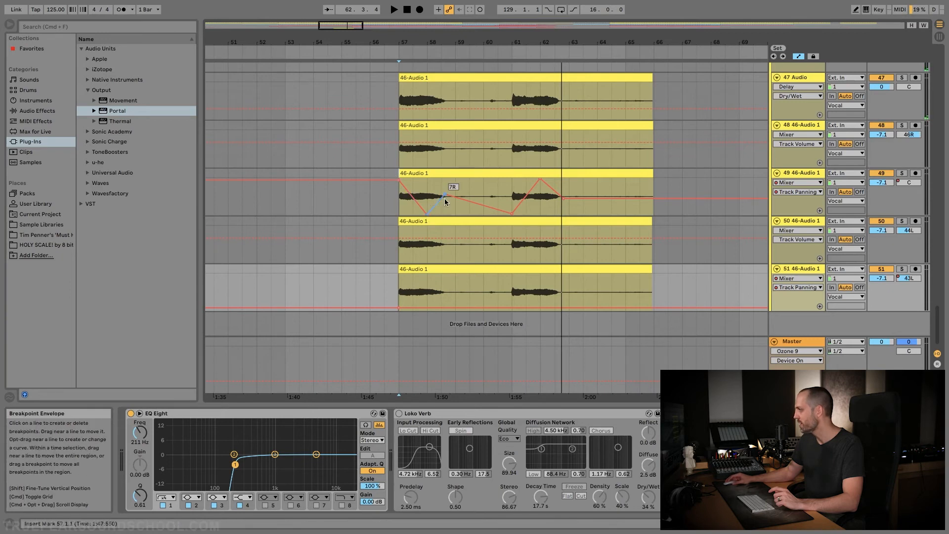
{"action": "left_click_drag", "start_coordinate": [429, 308], "coordinate": [430, 278]}
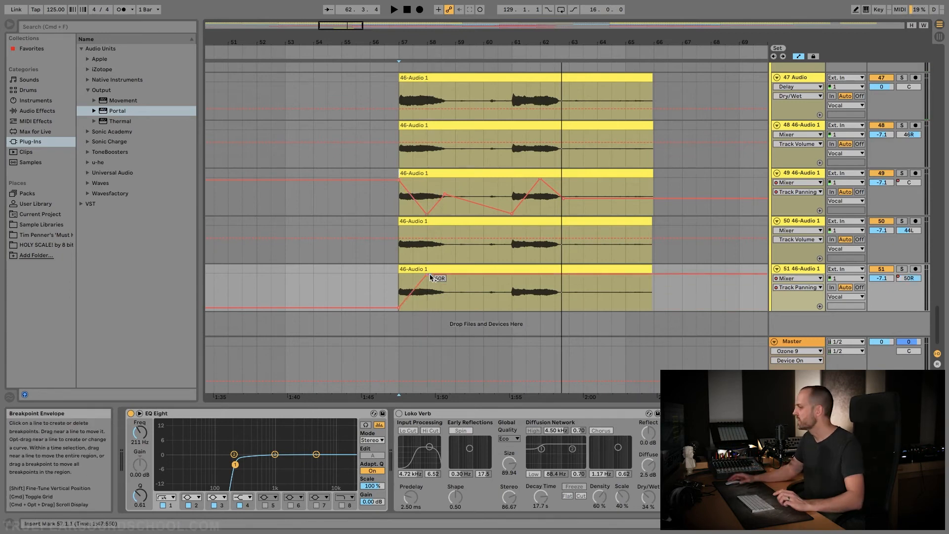
{"action": "left_click_drag", "start_coordinate": [454, 275], "coordinate": [453, 294]}
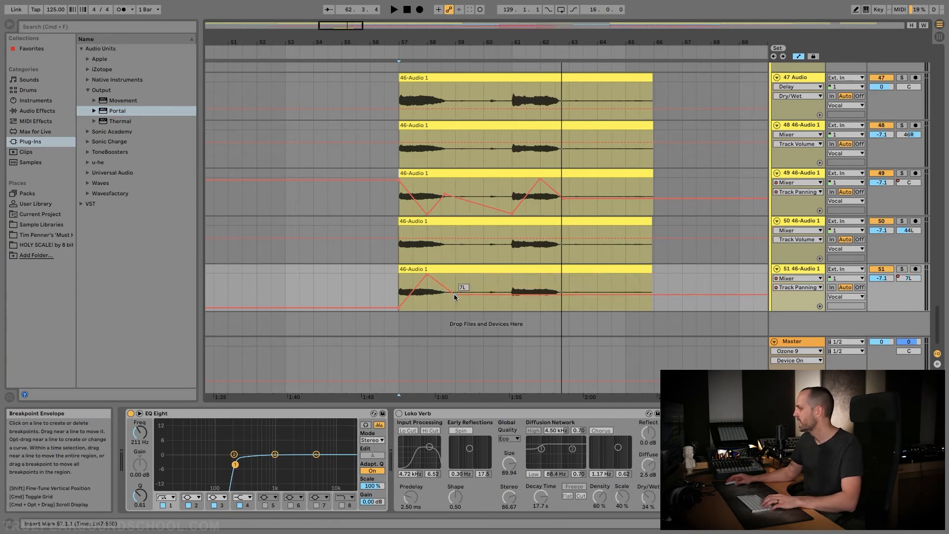
{"action": "left_click_drag", "start_coordinate": [514, 296], "coordinate": [514, 279]}
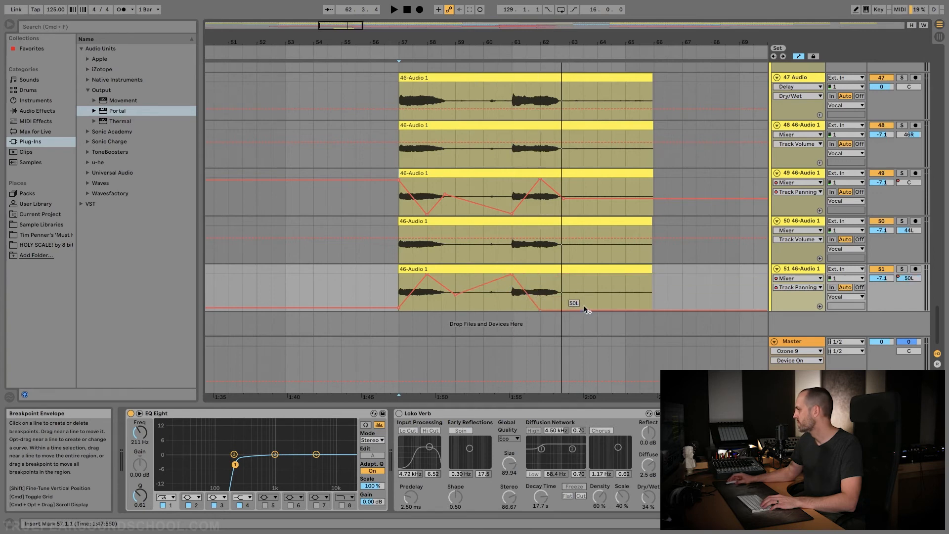
{"action": "left_click_drag", "start_coordinate": [567, 312], "coordinate": [568, 292]}
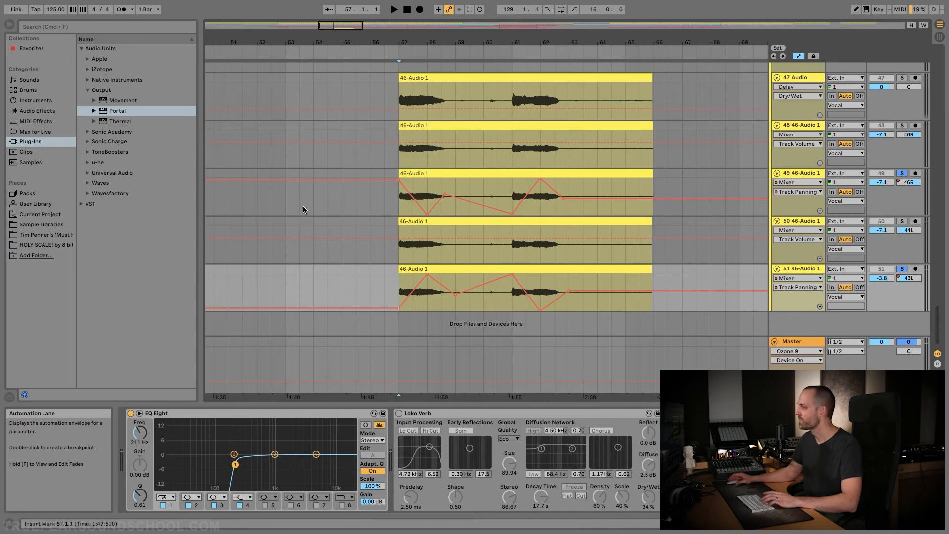
Set track 51's volume to -3.8 dB and play it soloed with track 49 from bar 57
{"action": "key", "text": "space"}
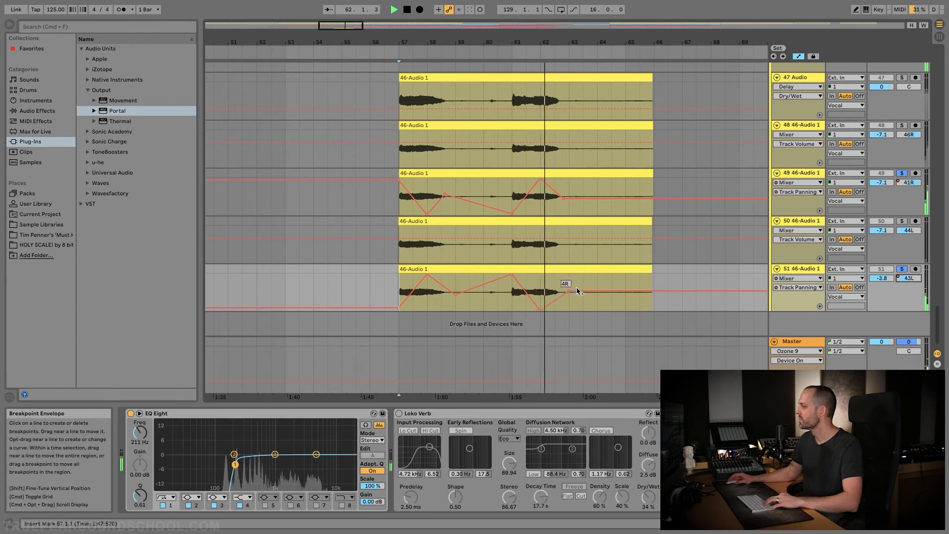
{"action": "key", "text": "space"}
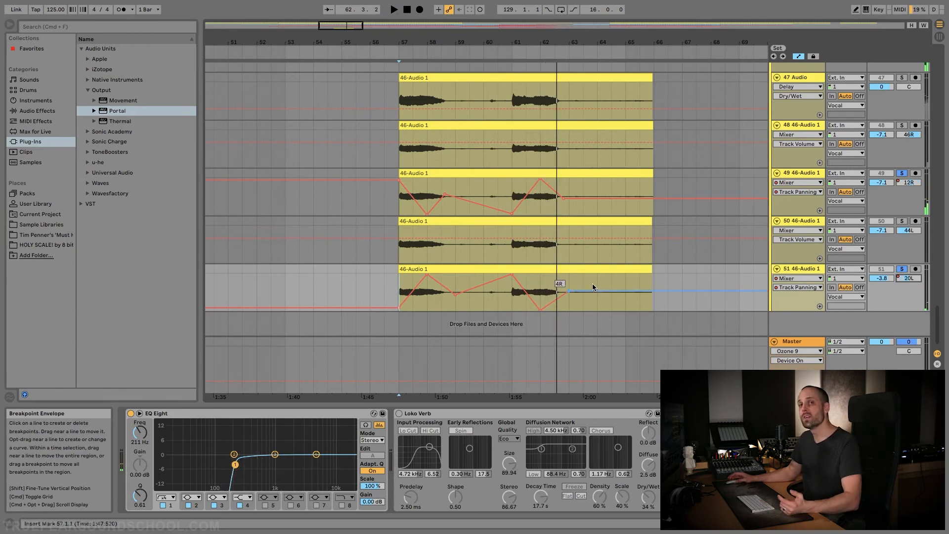
{"action": "left_click", "coordinate": [601, 79]}
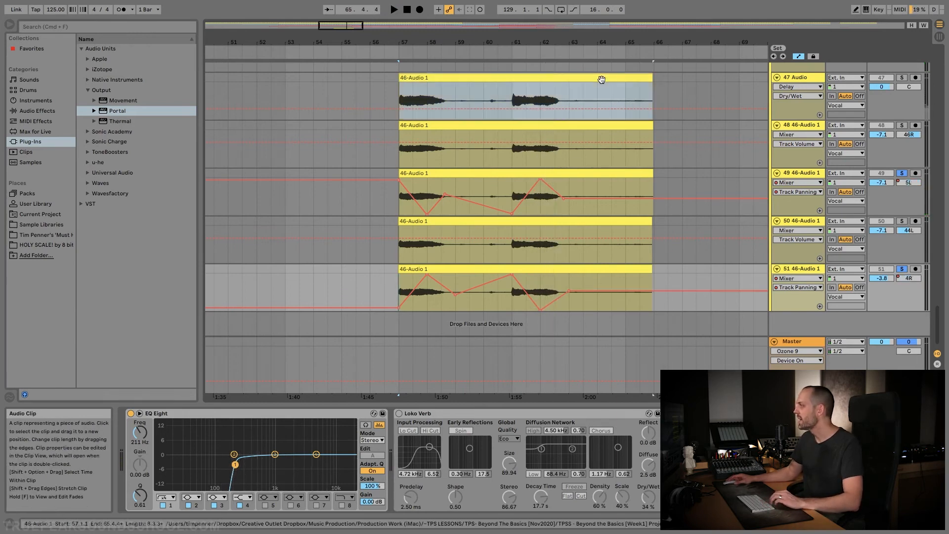